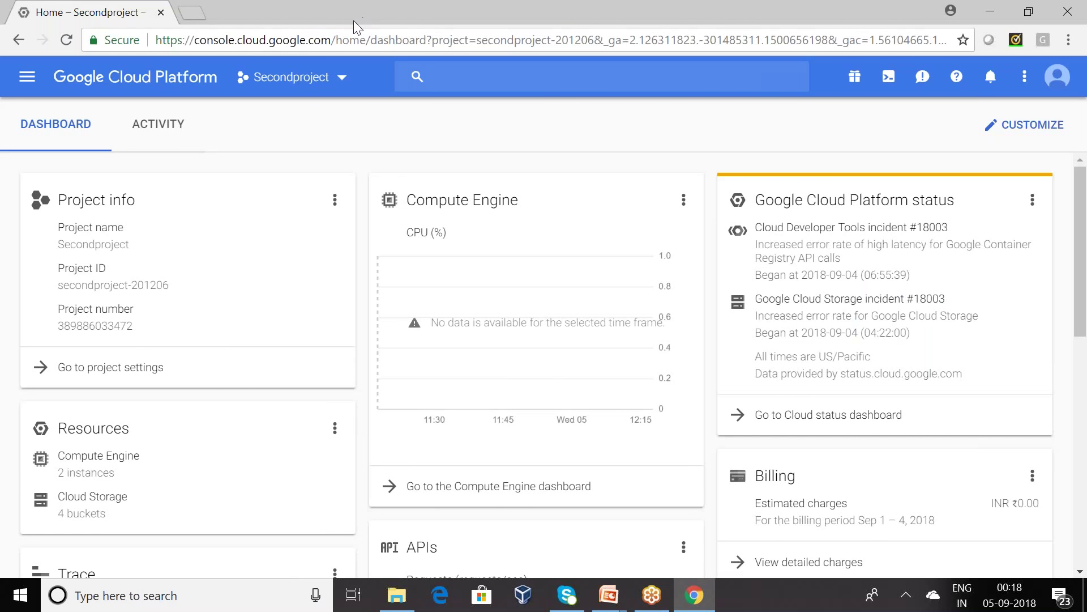
# - Open BigQuery for Secondproject from the Big Data services of the cloud console
pyautogui.click(27, 77)
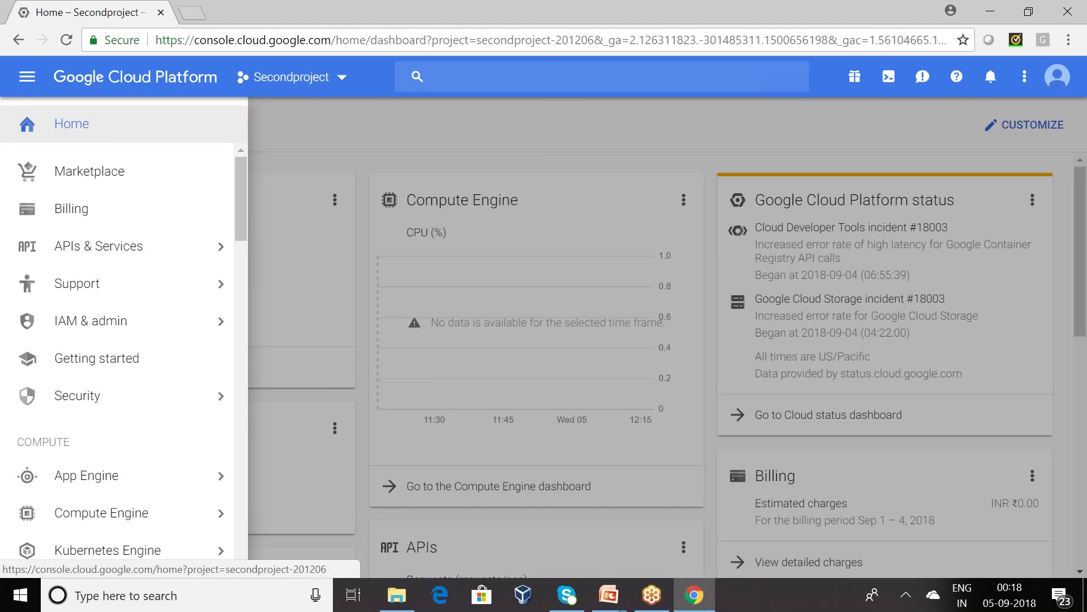
pyautogui.moveTo(239, 196); pyautogui.dragTo(220, 451)
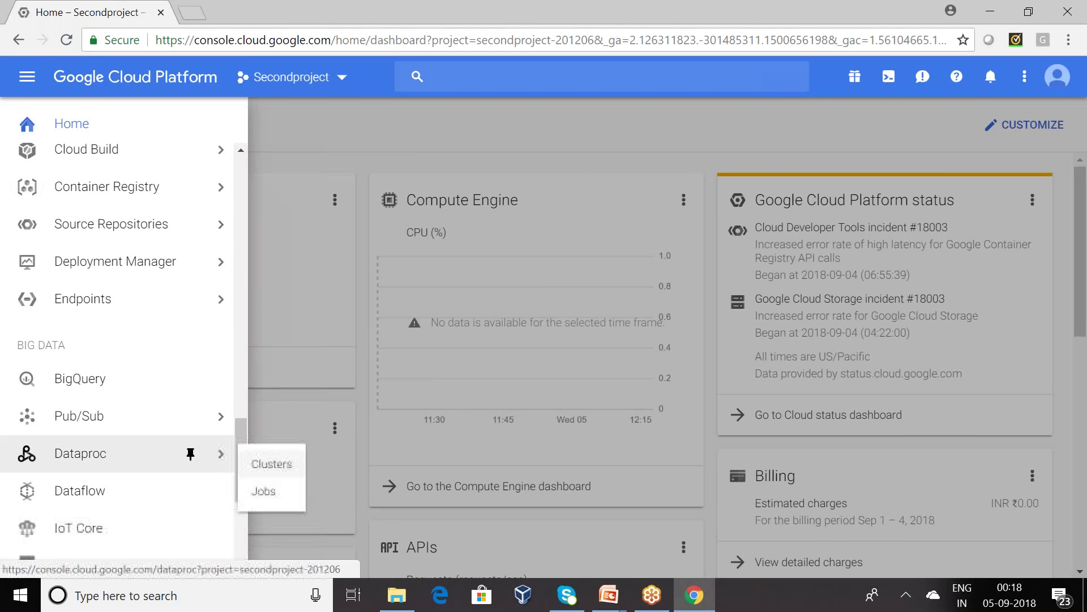
pyautogui.click(95, 387)
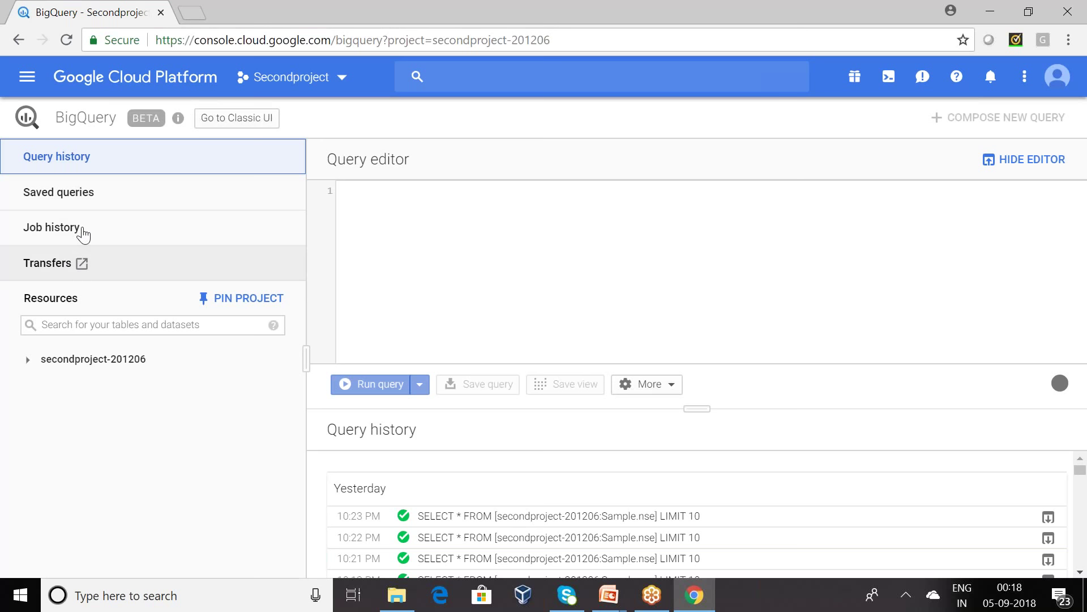
# - Look through the query history, saved queries and job history, hiding the query editor for the review and showing it again
pyautogui.click(99, 157)
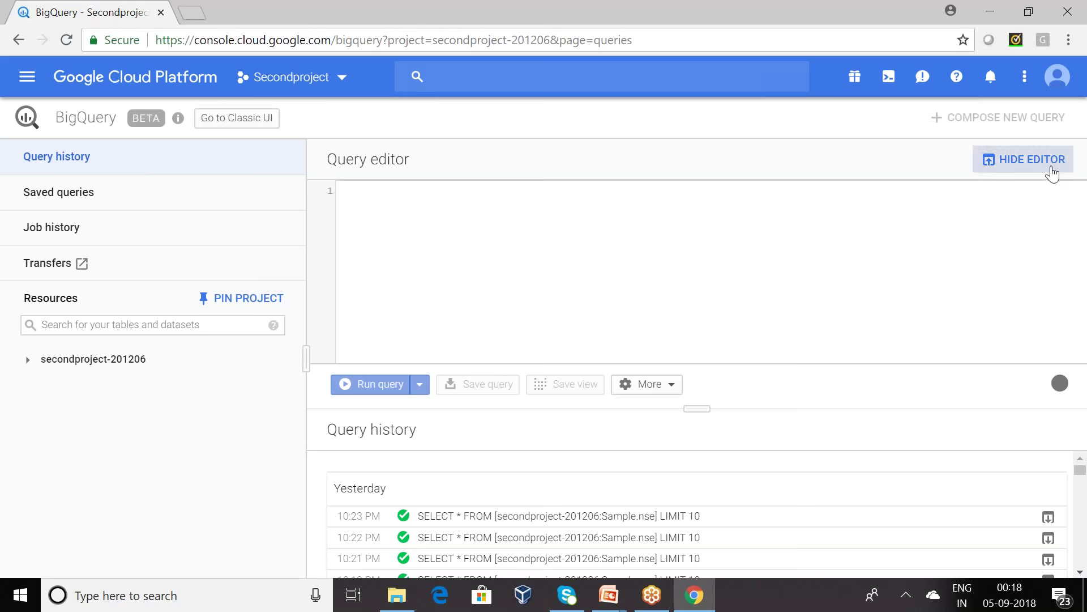
pyautogui.click(1053, 174)
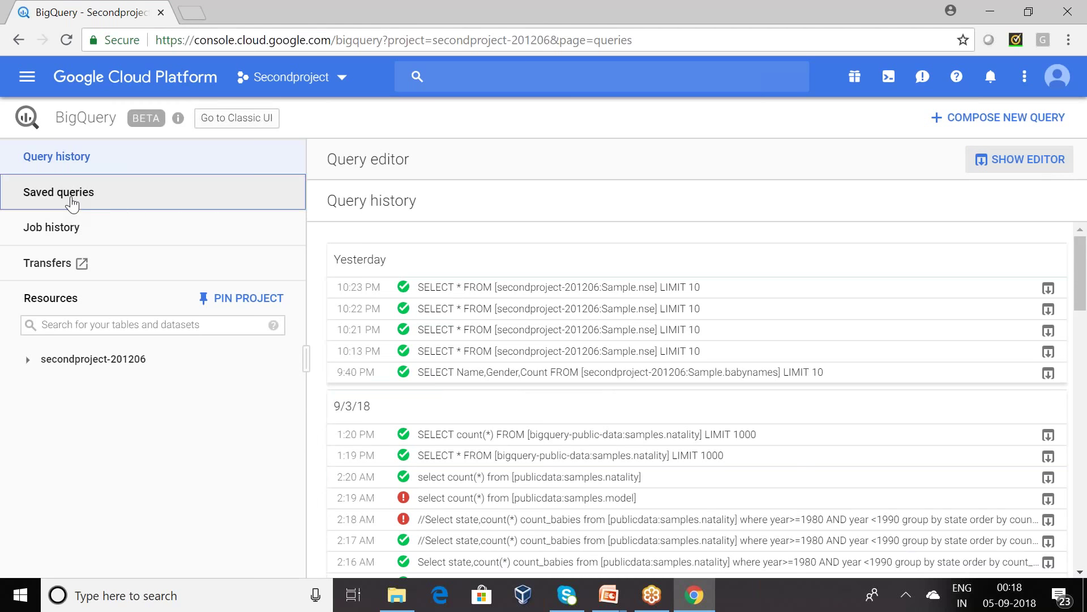
pyautogui.click(72, 203)
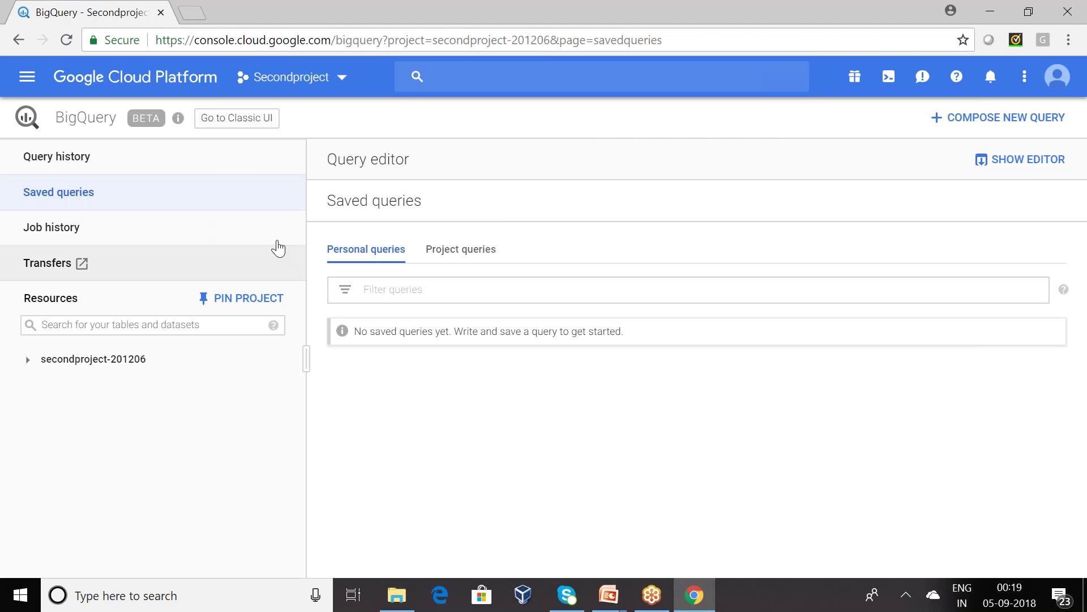
pyautogui.click(72, 233)
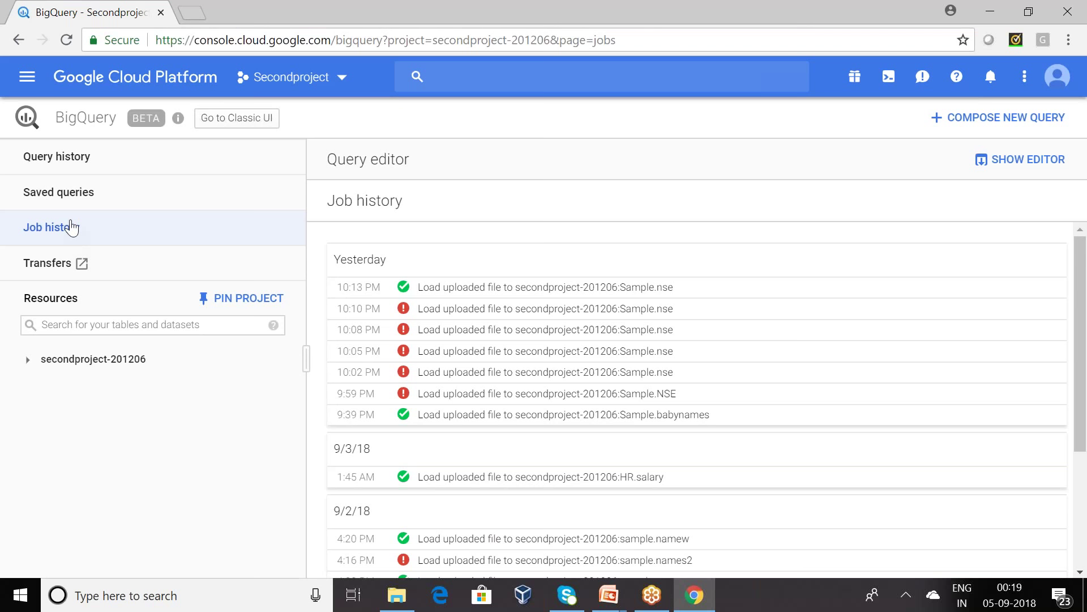
pyautogui.click(49, 164)
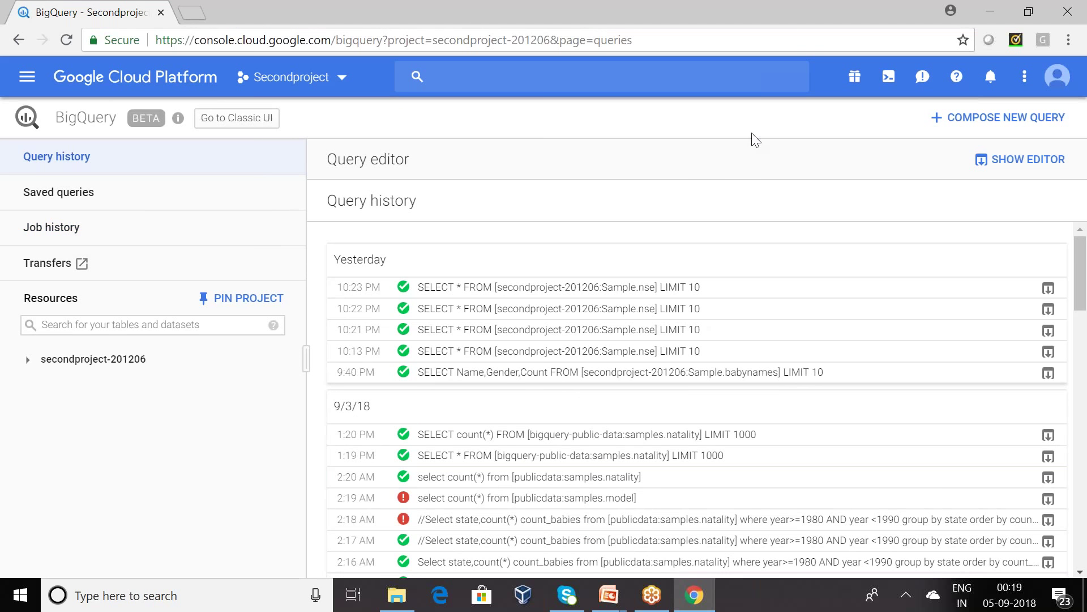
pyautogui.click(1015, 163)
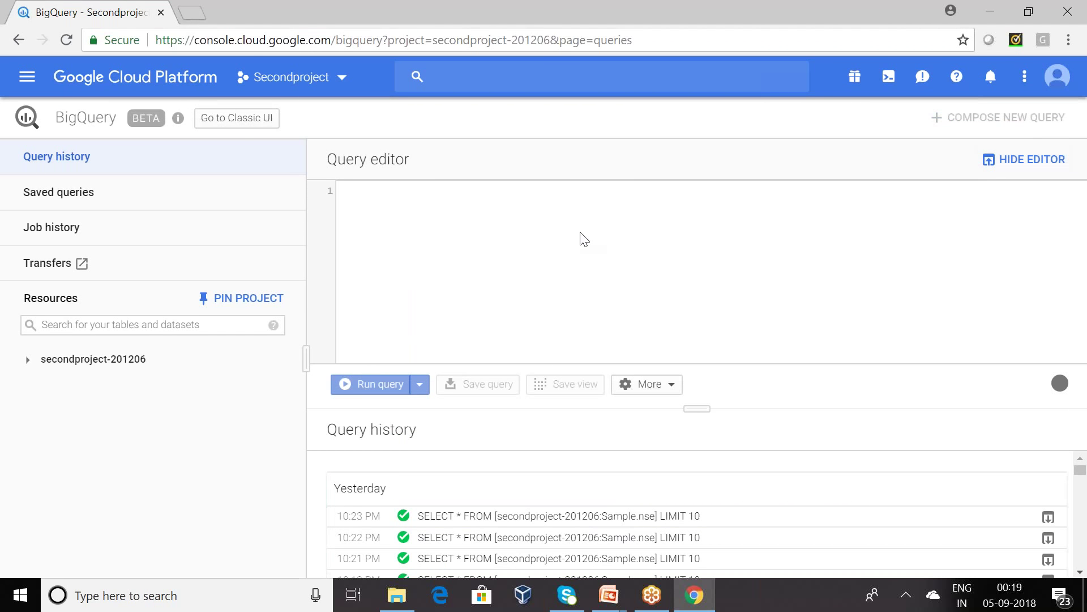
# - Switch to the classic BigQuery UI and look over the project's datasets and the public datasets
pyautogui.click(230, 128)
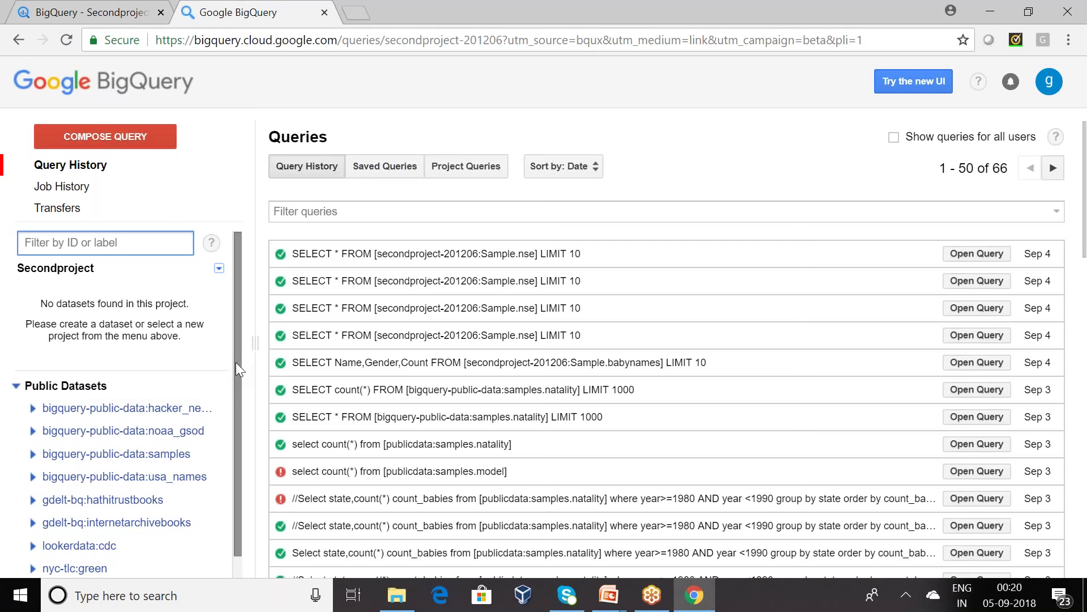
pyautogui.scroll(-1, 237, 396)
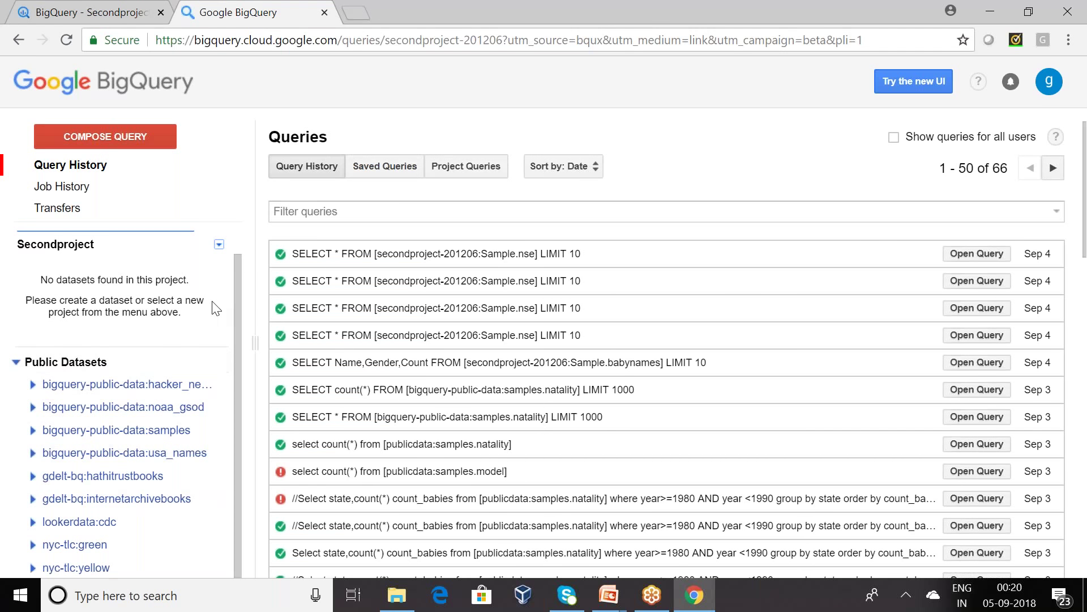
pyautogui.moveTo(235, 310); pyautogui.dragTo(239, 243)
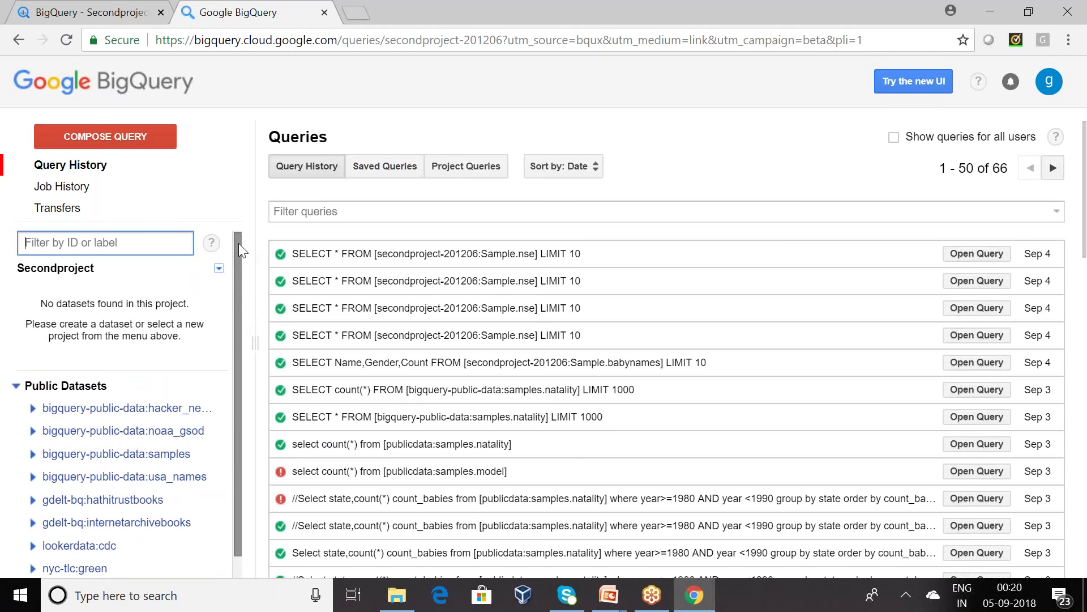
# - Start a new dataset in Secondproject with the ID Sample and the data location US
pyautogui.click(219, 270)
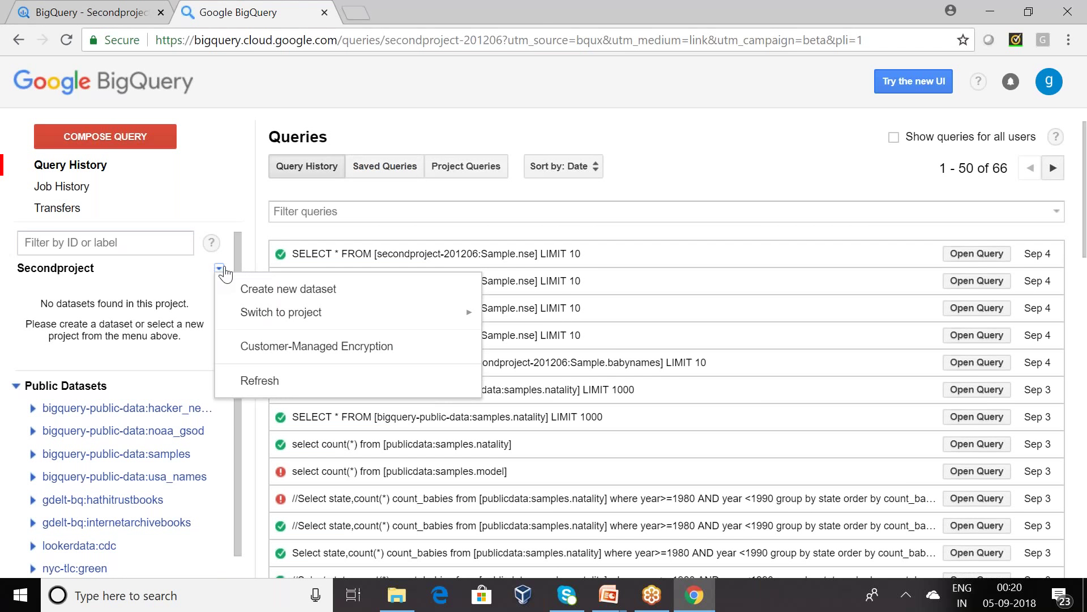
pyautogui.click(269, 292)
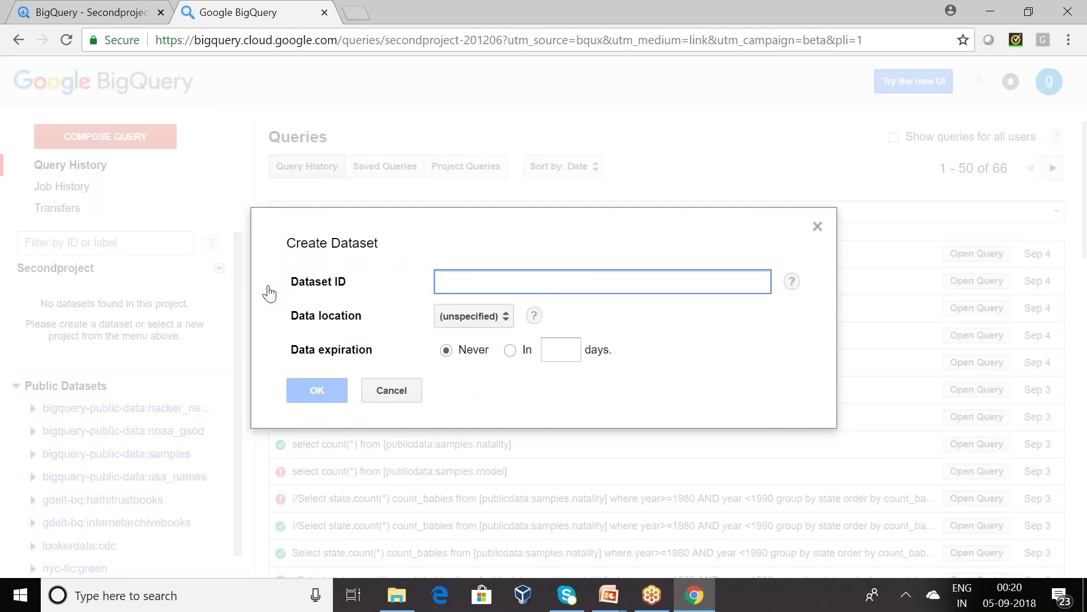
pyautogui.write('Sample')
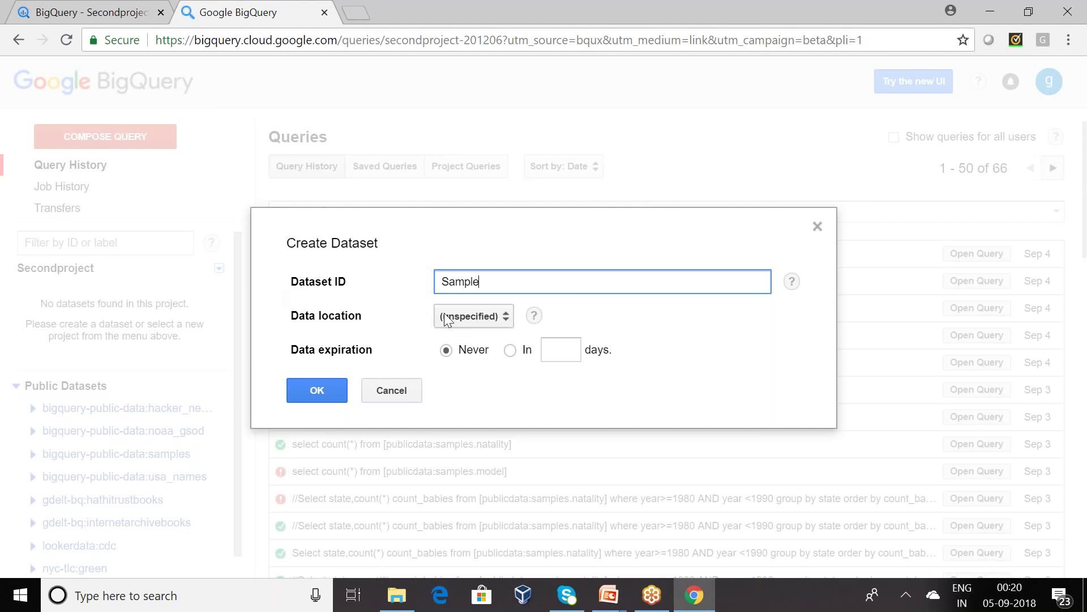
pyautogui.click(481, 317)
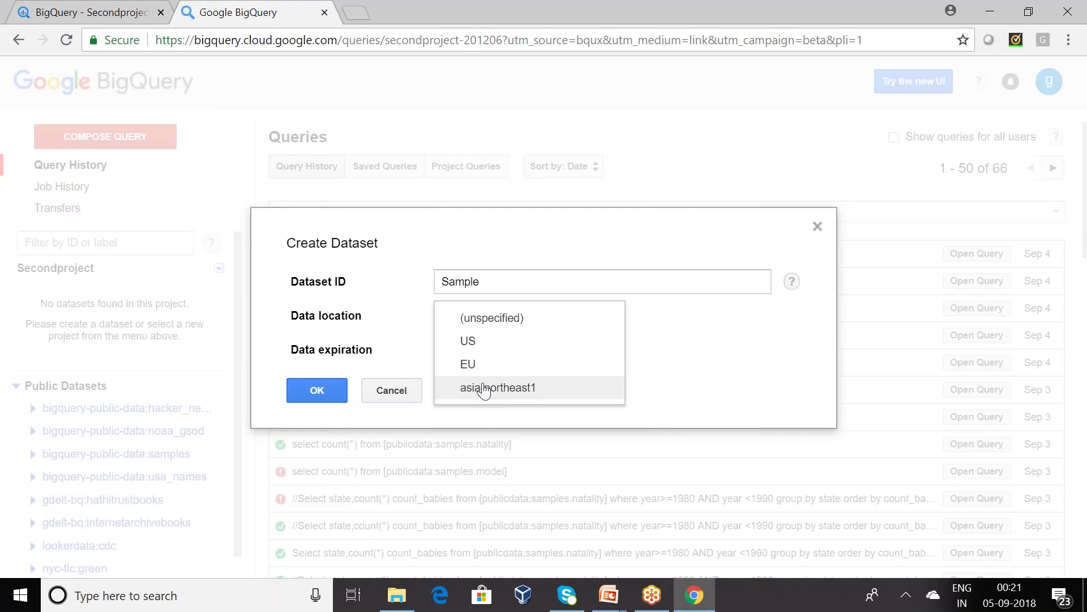
pyautogui.click(466, 341)
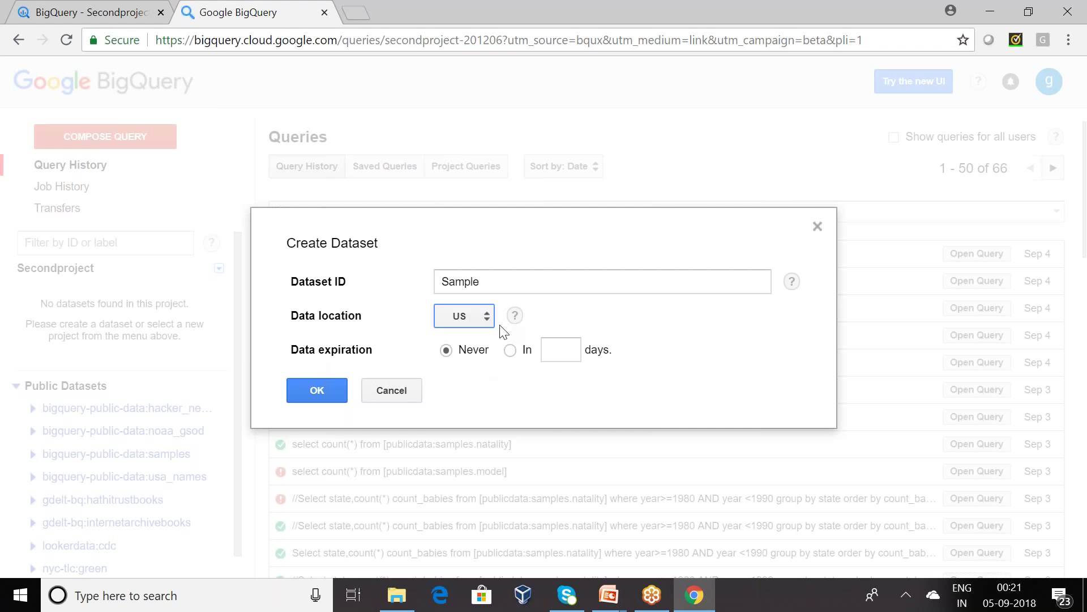
pyautogui.click(510, 351)
pyautogui.click(561, 349)
pyautogui.write('12')
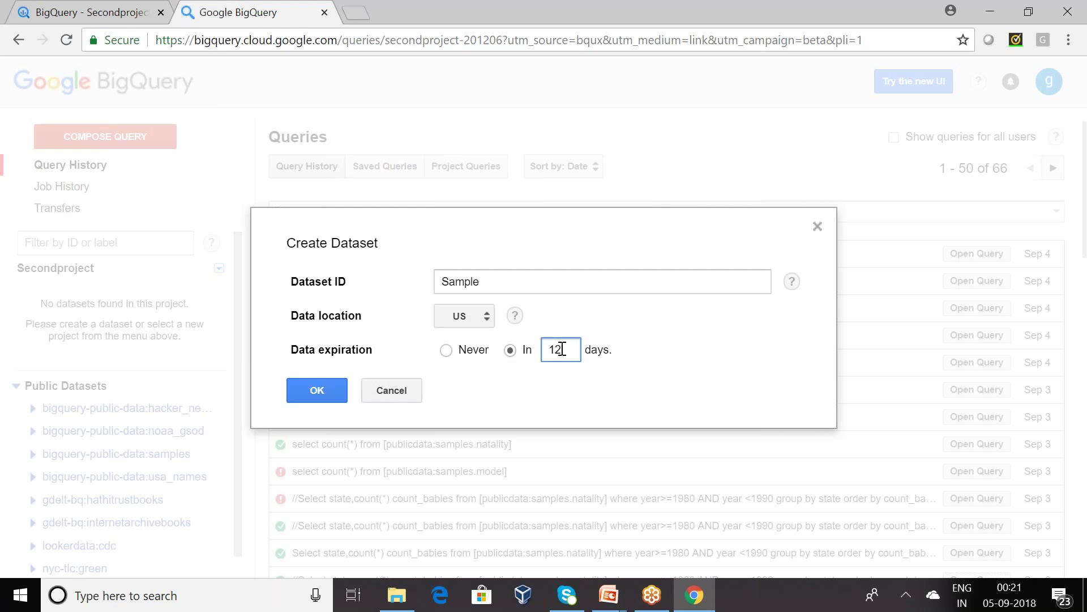
pyautogui.press('BackSpace')
pyautogui.press('BackSpace')
pyautogui.click(446, 350)
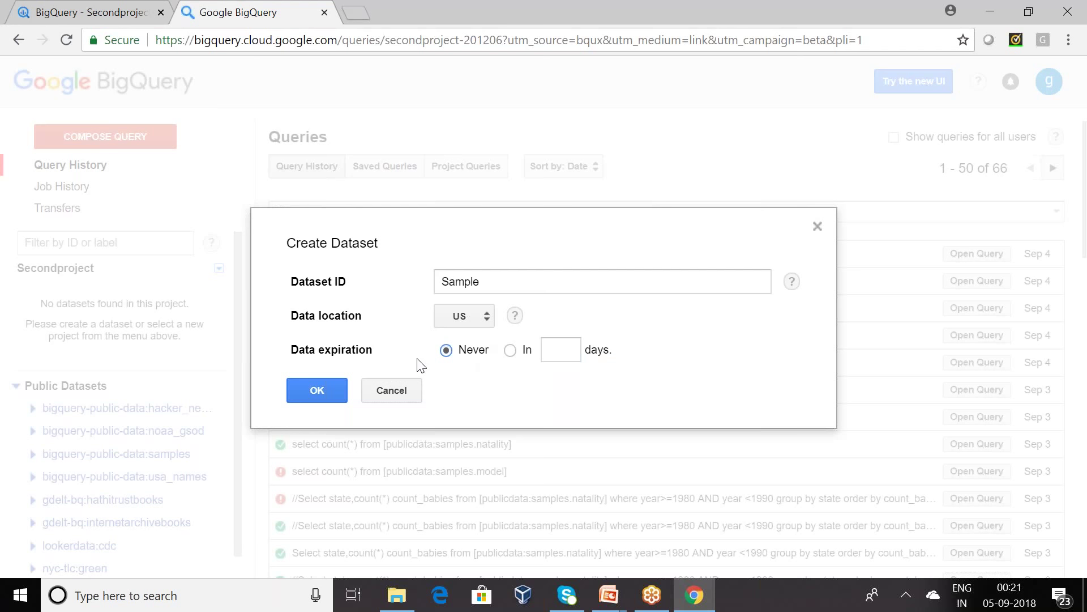
# - Finish creating the Sample dataset and open its details page
pyautogui.click(315, 391)
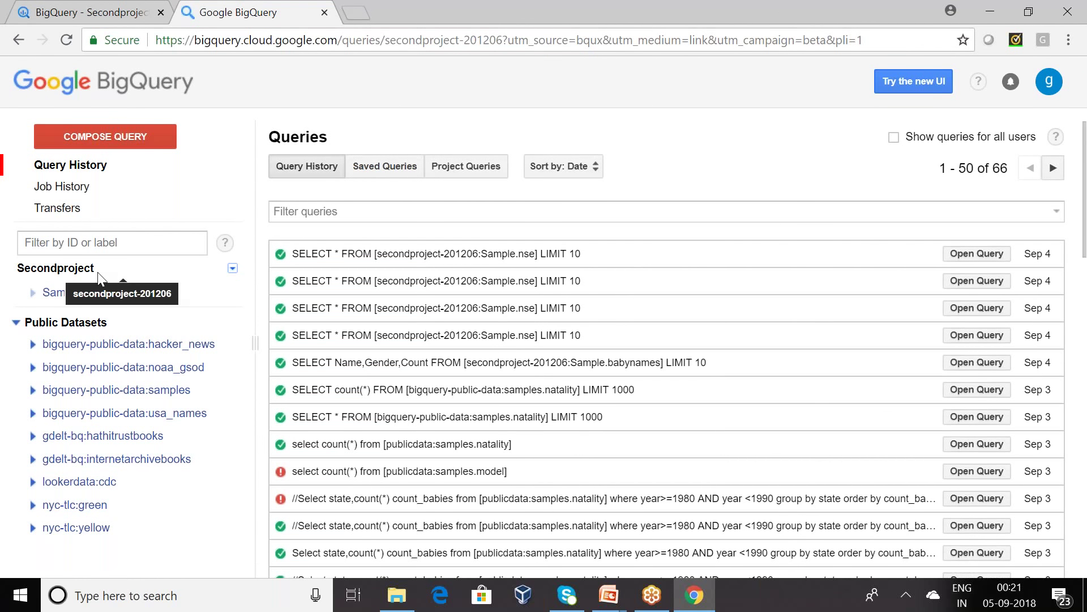
pyautogui.click(232, 269)
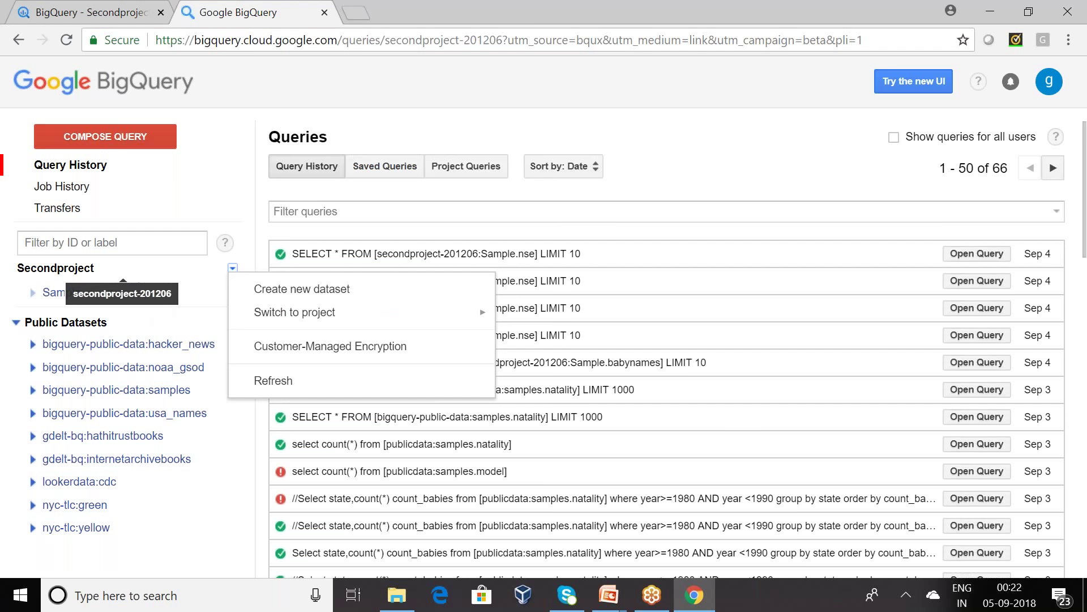
pyautogui.click(133, 295)
pyautogui.click(133, 295)
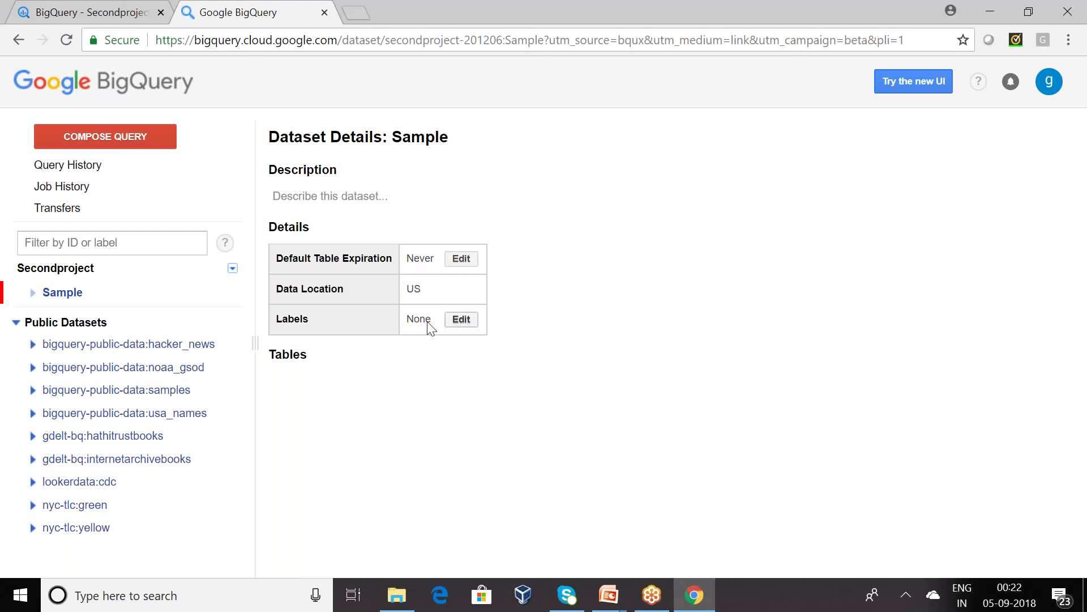
# - Open the form for creating a new table in the Sample dataset
pyautogui.click(216, 294)
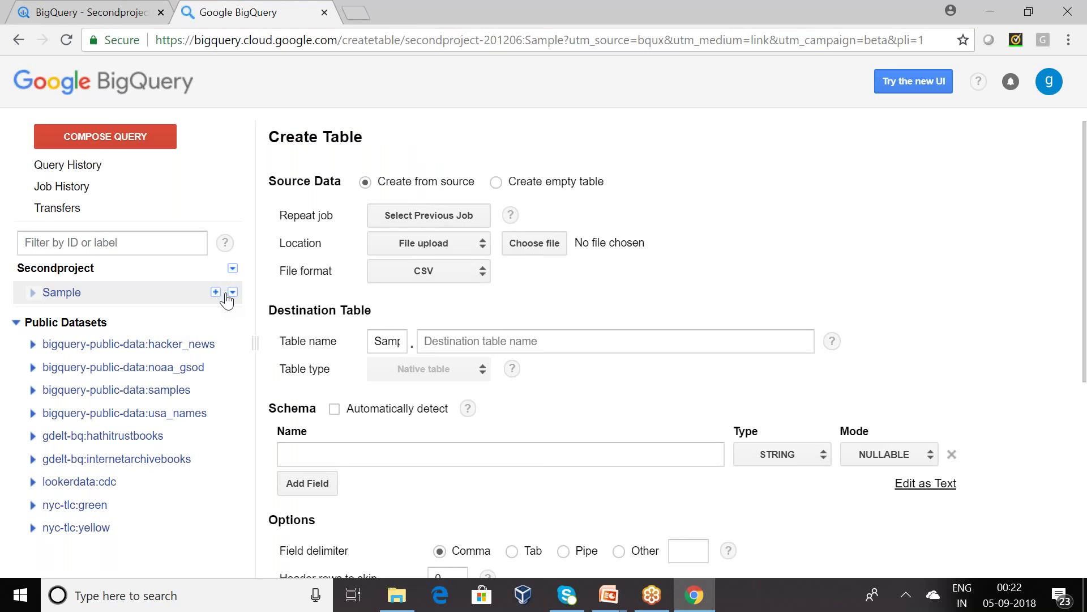
pyautogui.click(228, 295)
pyautogui.click(250, 311)
pyautogui.click(232, 292)
pyautogui.click(260, 312)
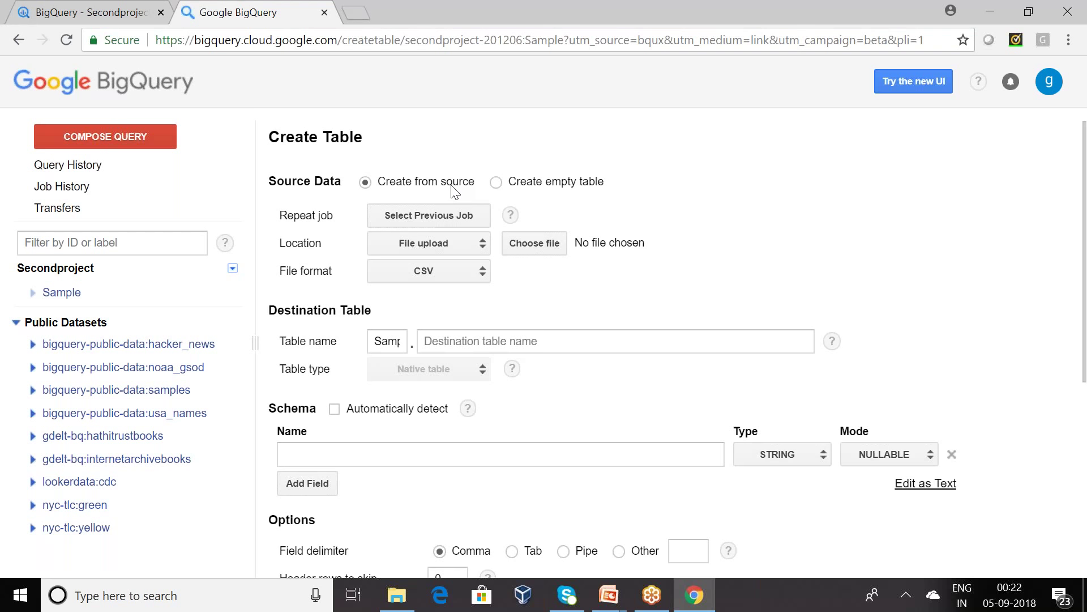
# - Compare the empty-table and create-from-source options and review the file formats, leaving the source as Create from source with CSV
pyautogui.click(605, 186)
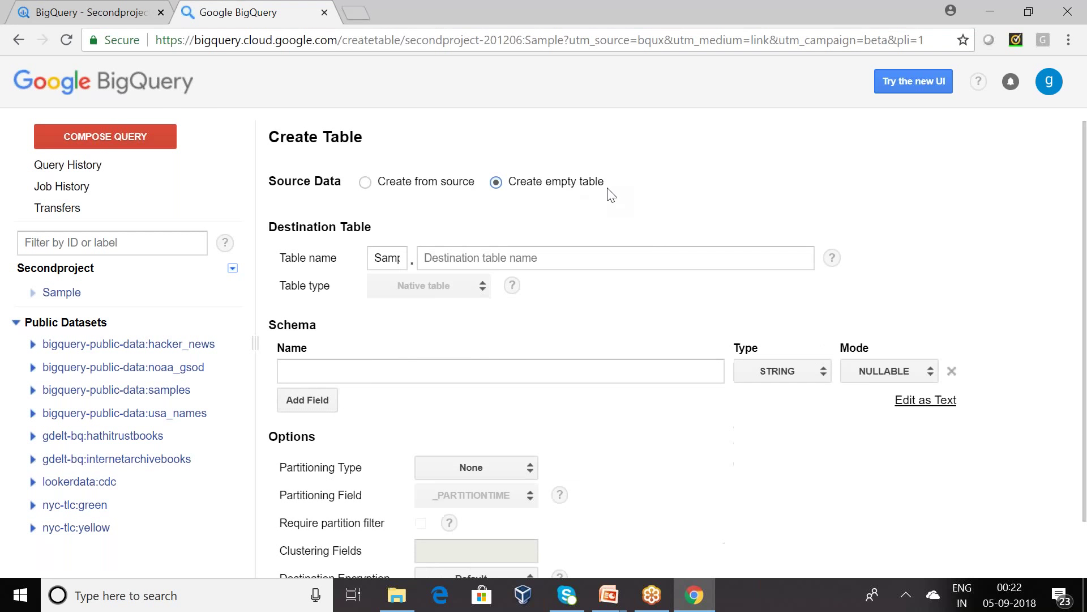
pyautogui.click(433, 189)
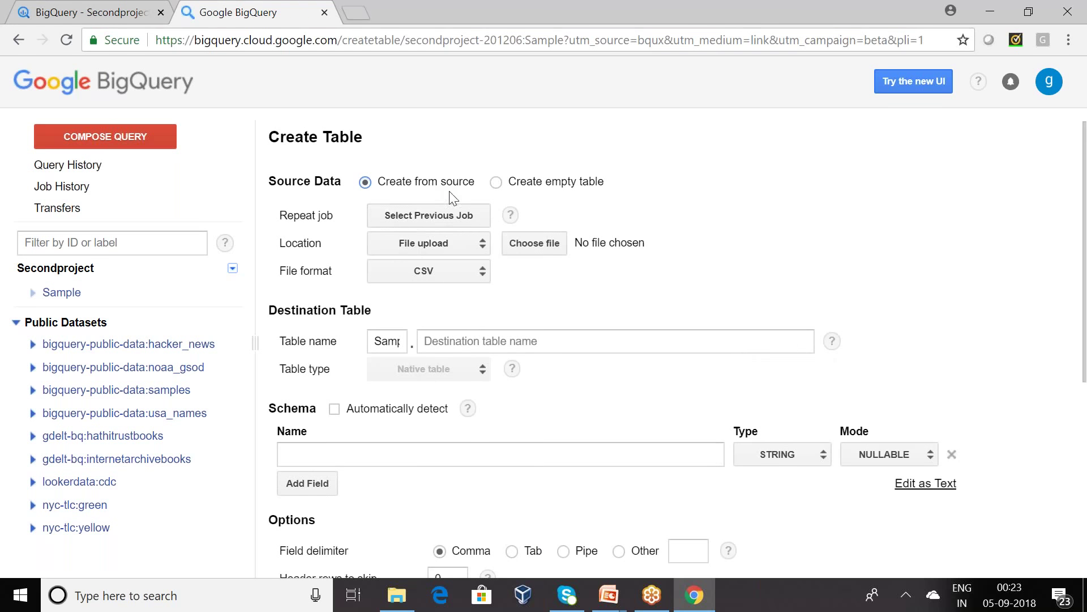
pyautogui.click(466, 272)
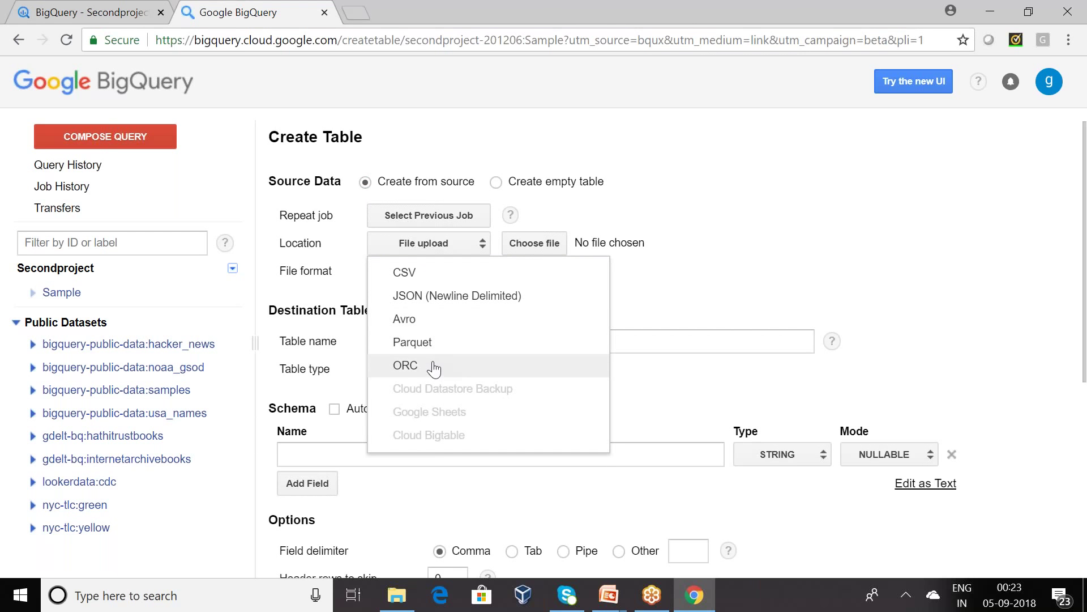
pyautogui.click(433, 273)
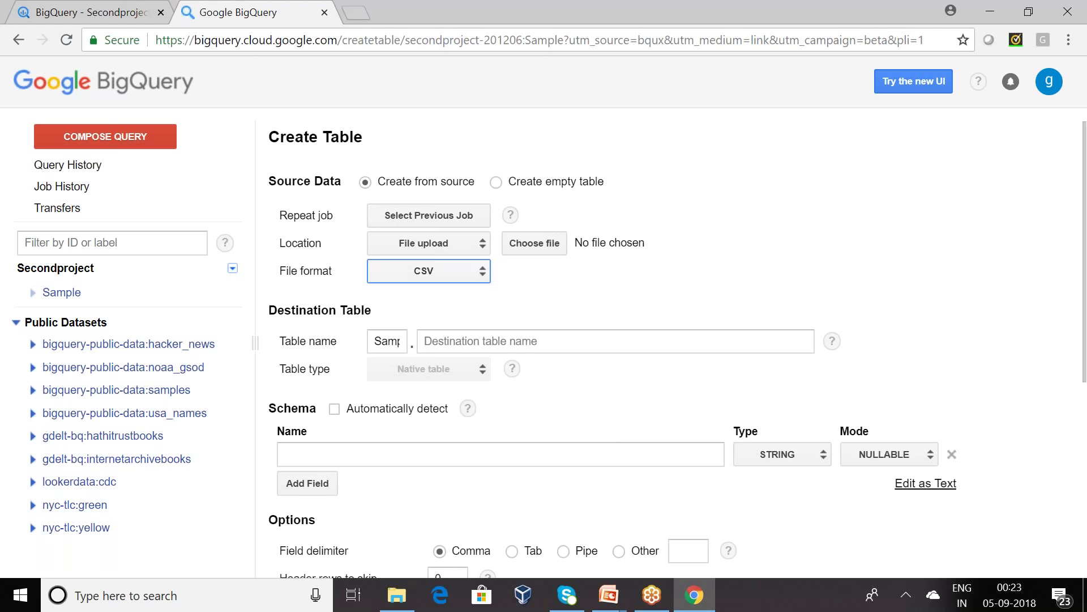
pyautogui.click(585, 293)
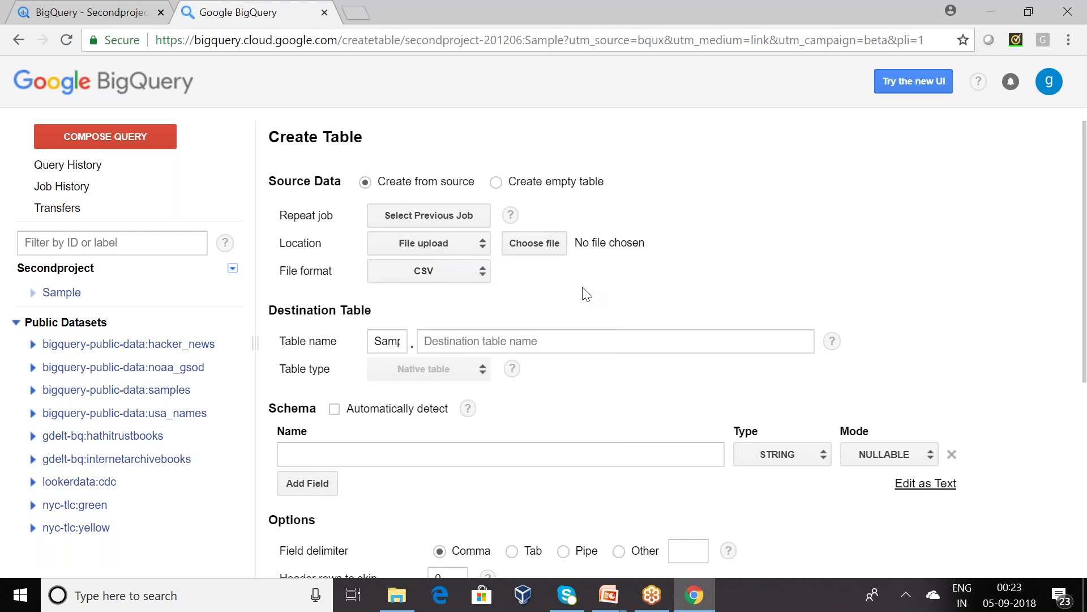
pyautogui.click(502, 184)
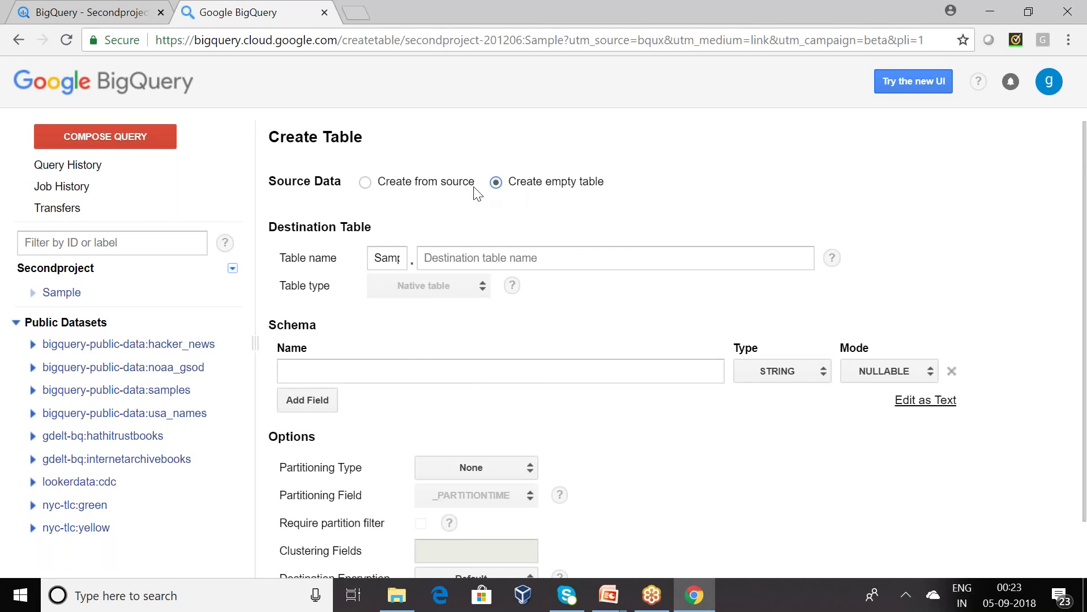
pyautogui.click(366, 187)
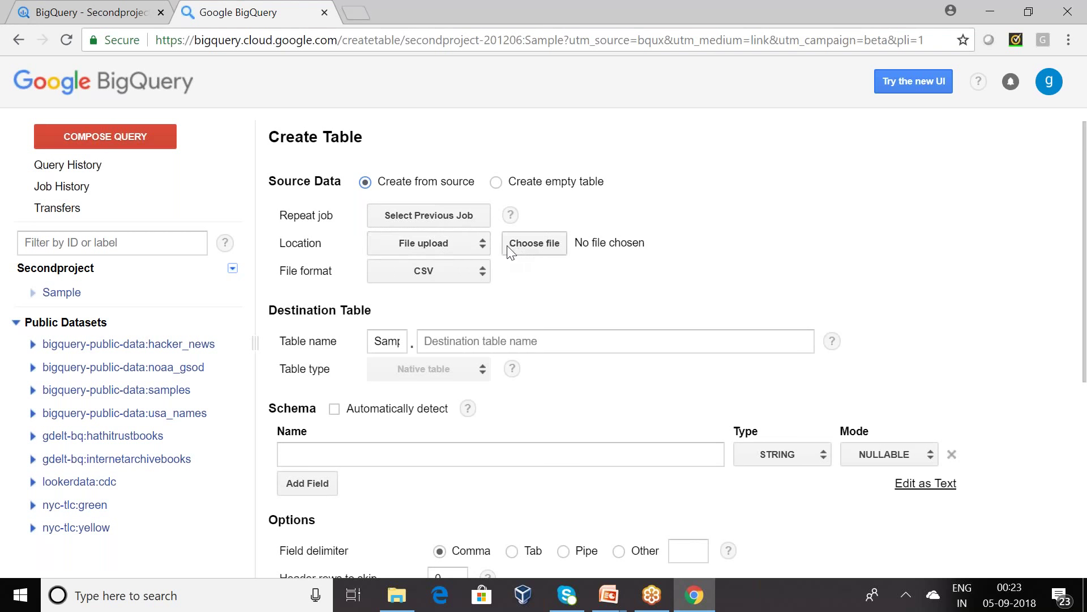
# - Review the available locations for the table's source data, keeping File upload selected
pyautogui.click(476, 243)
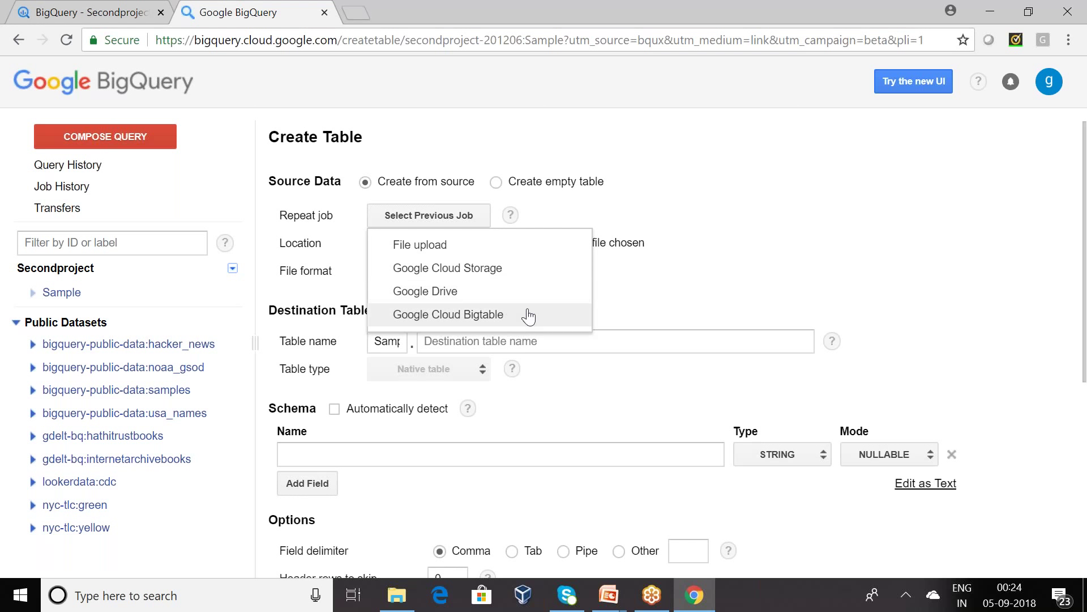
pyautogui.click(661, 266)
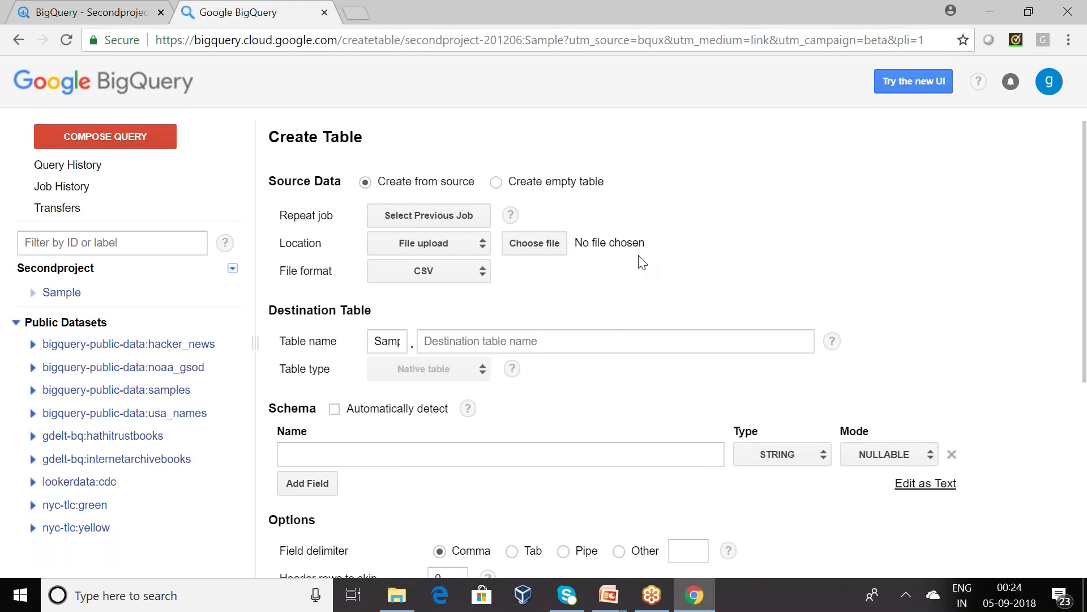
pyautogui.click(484, 242)
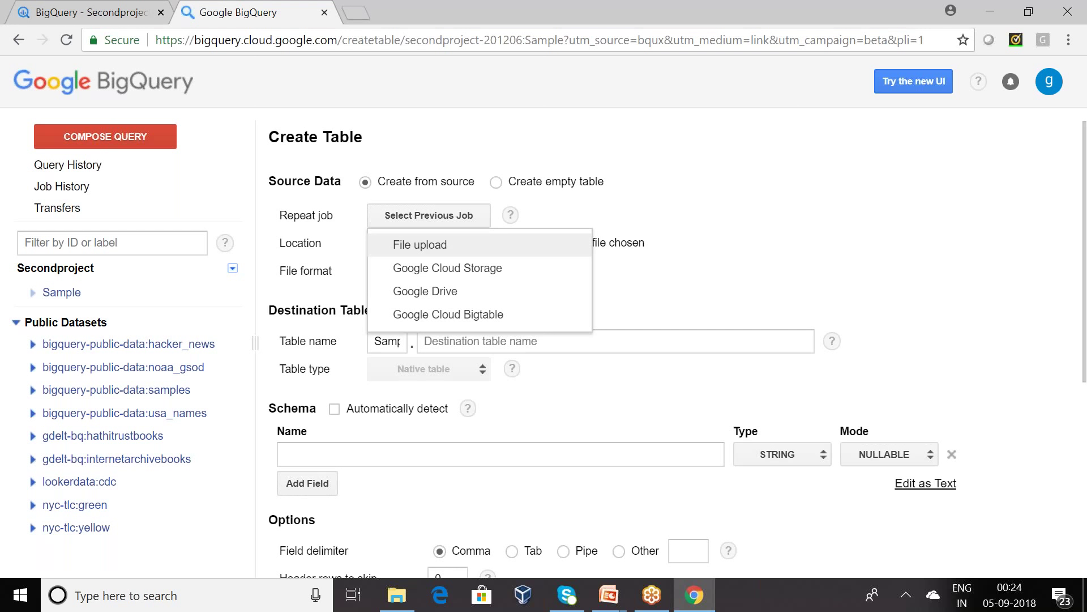
pyautogui.click(520, 247)
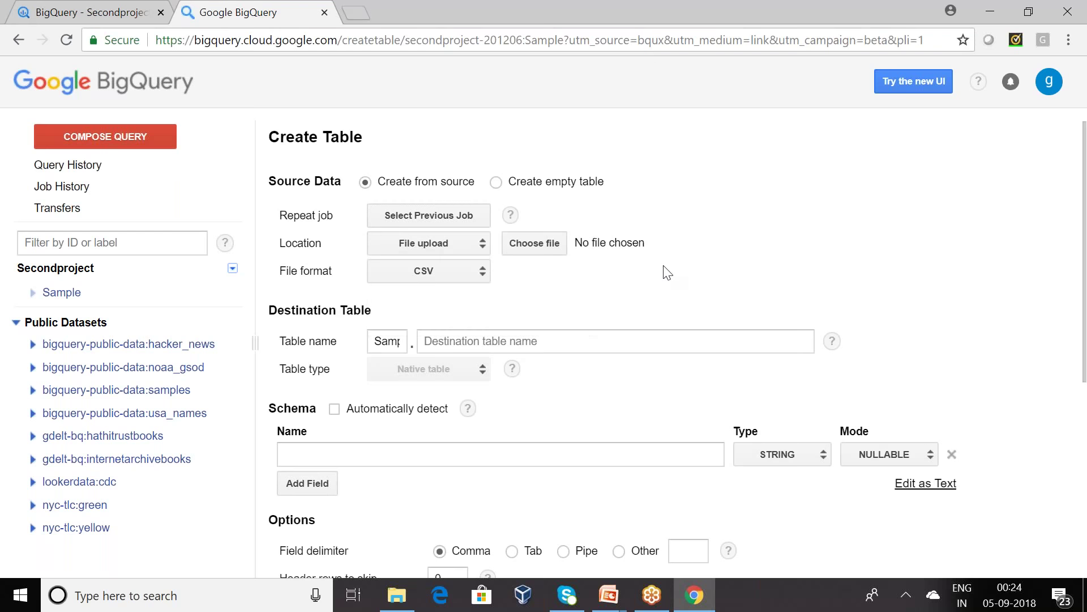
# - Choose yob1882.txt from the Desktop as the source file and name the destination table BabyNames
pyautogui.click(522, 246)
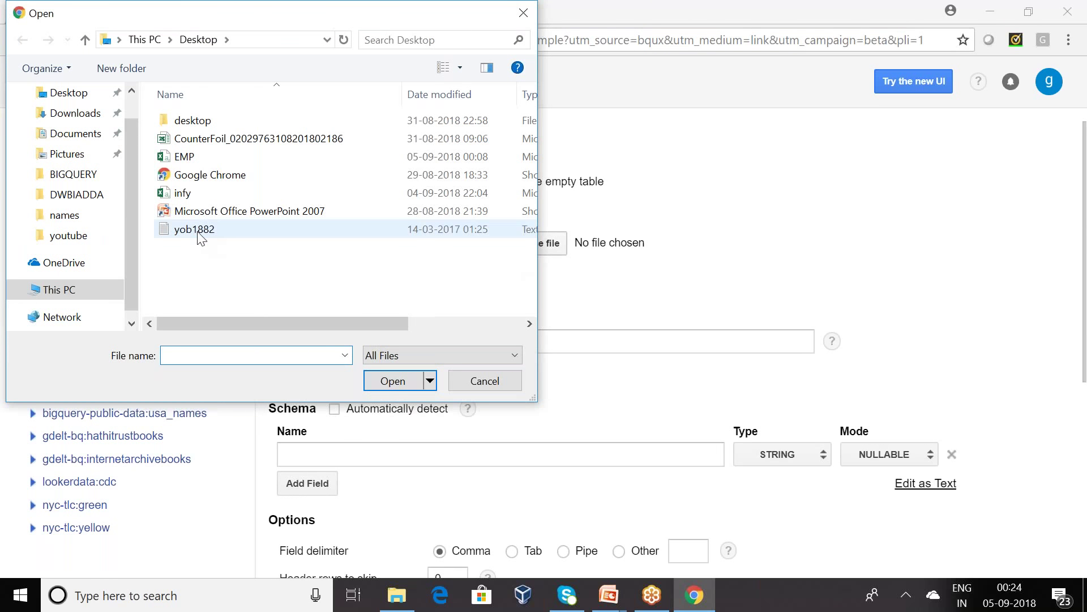
pyautogui.click(197, 232)
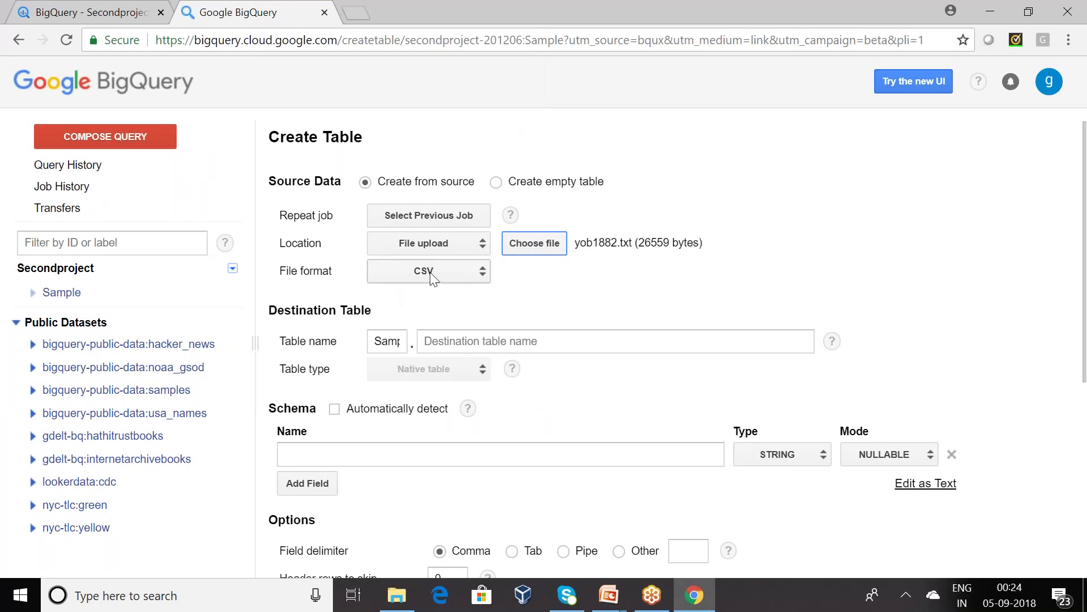
pyautogui.moveTo(1084, 247); pyautogui.dragTo(1084, 256)
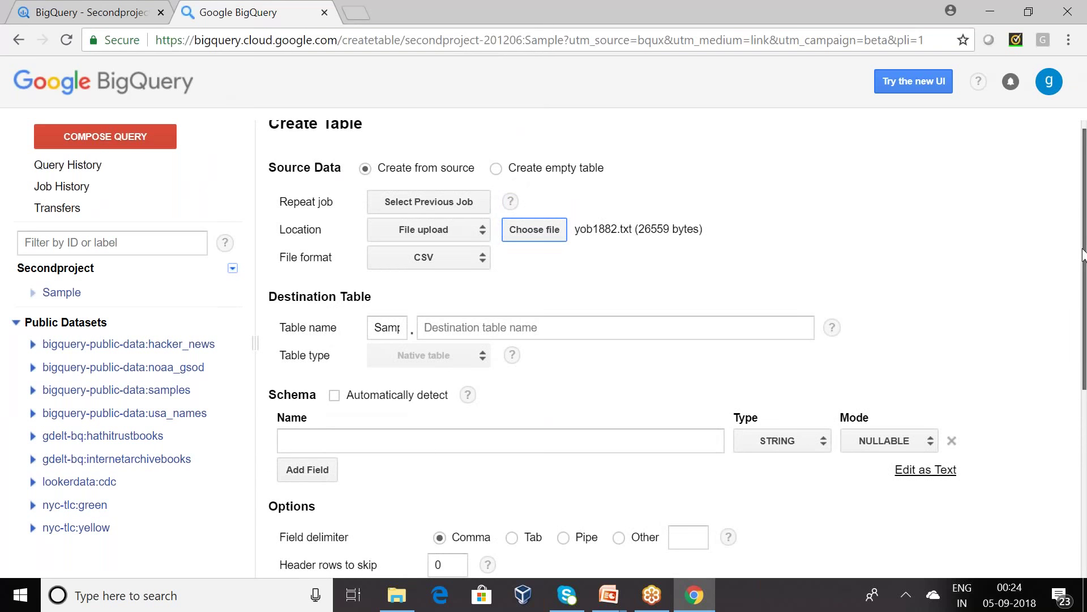
pyautogui.moveTo(1083, 255); pyautogui.dragTo(1083, 286)
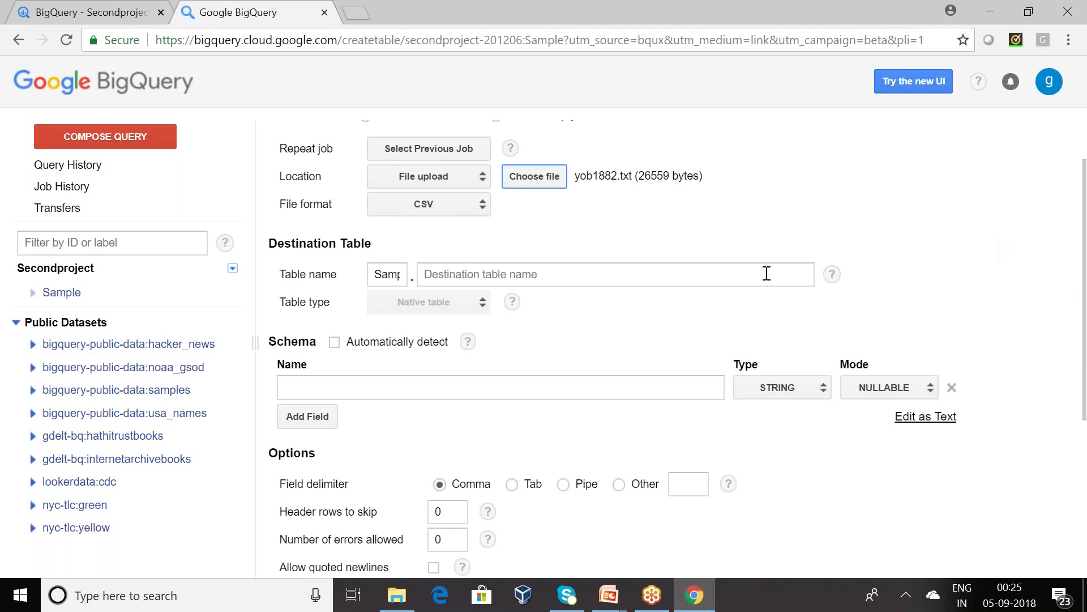
pyautogui.click(501, 273)
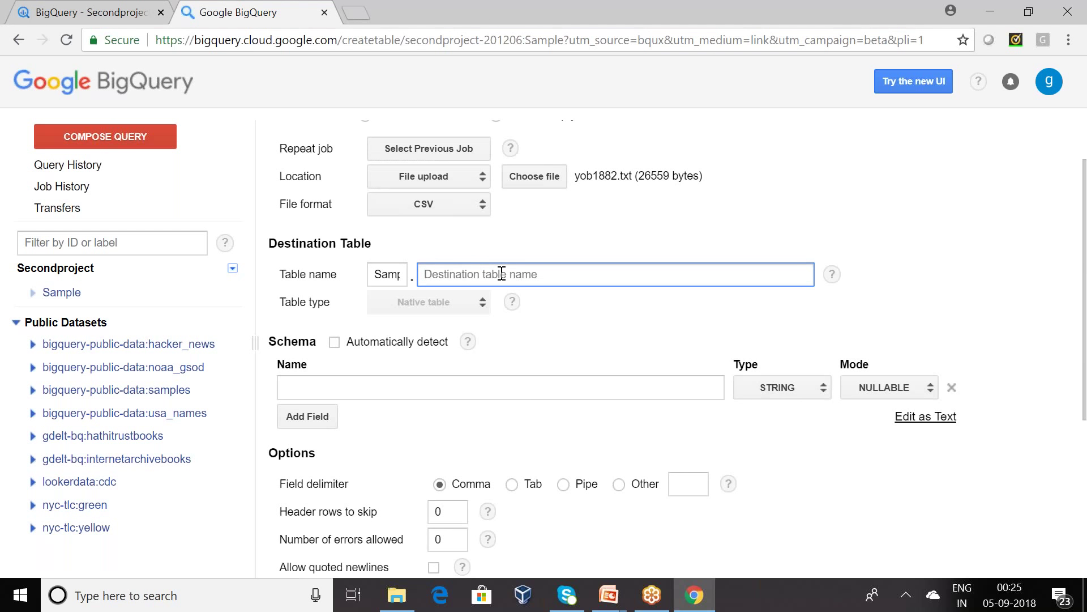
pyautogui.write('BabyNames')
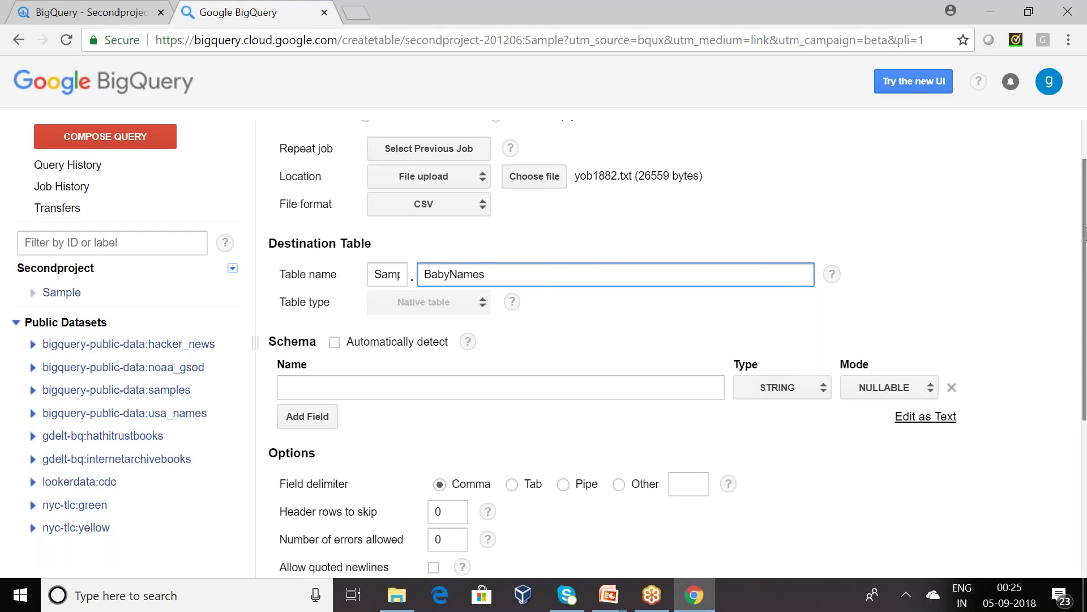
pyautogui.moveTo(1085, 235); pyautogui.dragTo(1085, 246)
pyautogui.click(833, 256)
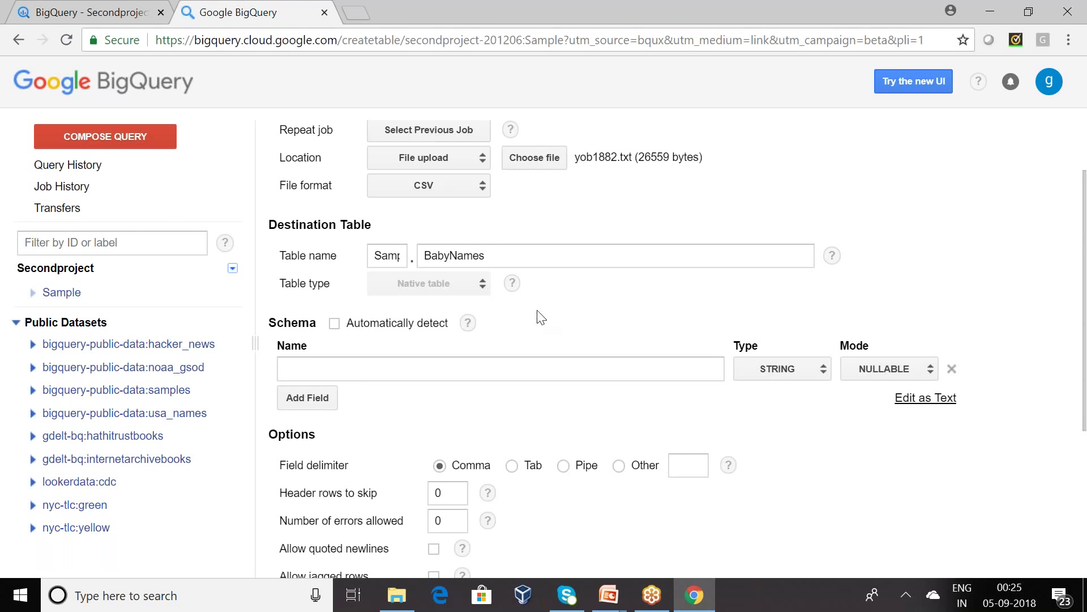
# - Leave automatic schema detection off and define the first two schema fields as Name and Gender
pyautogui.click(335, 323)
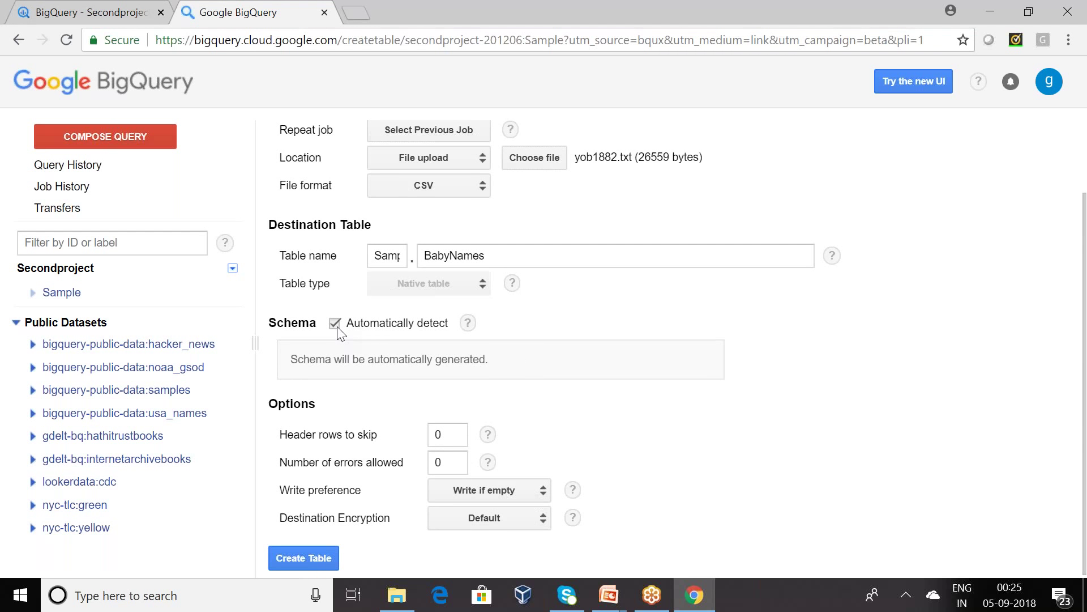
pyautogui.click(335, 323)
pyautogui.click(338, 369)
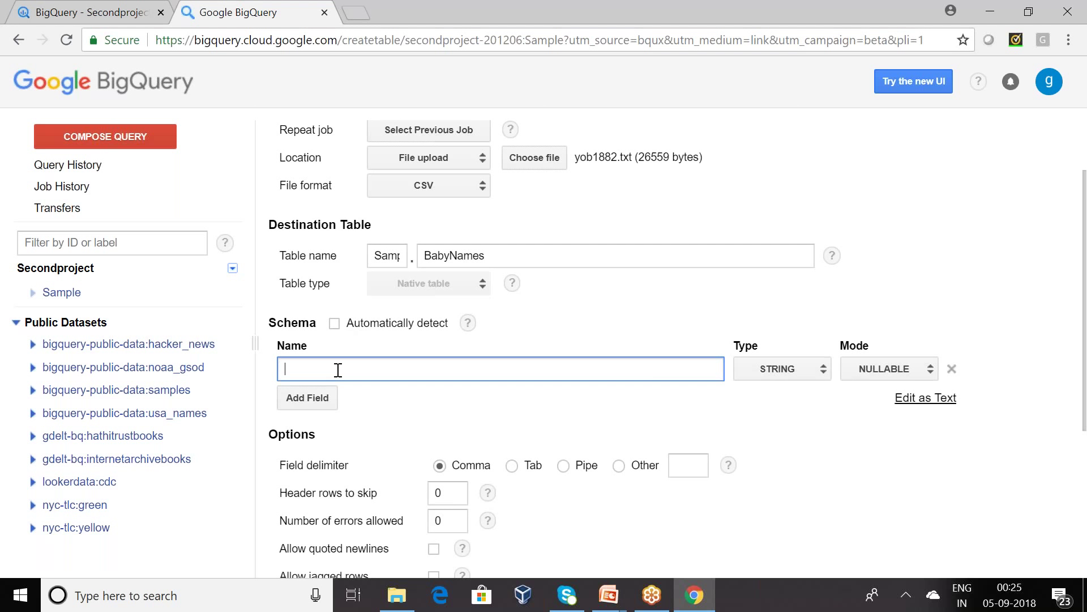
pyautogui.write('Name')
pyautogui.click(289, 403)
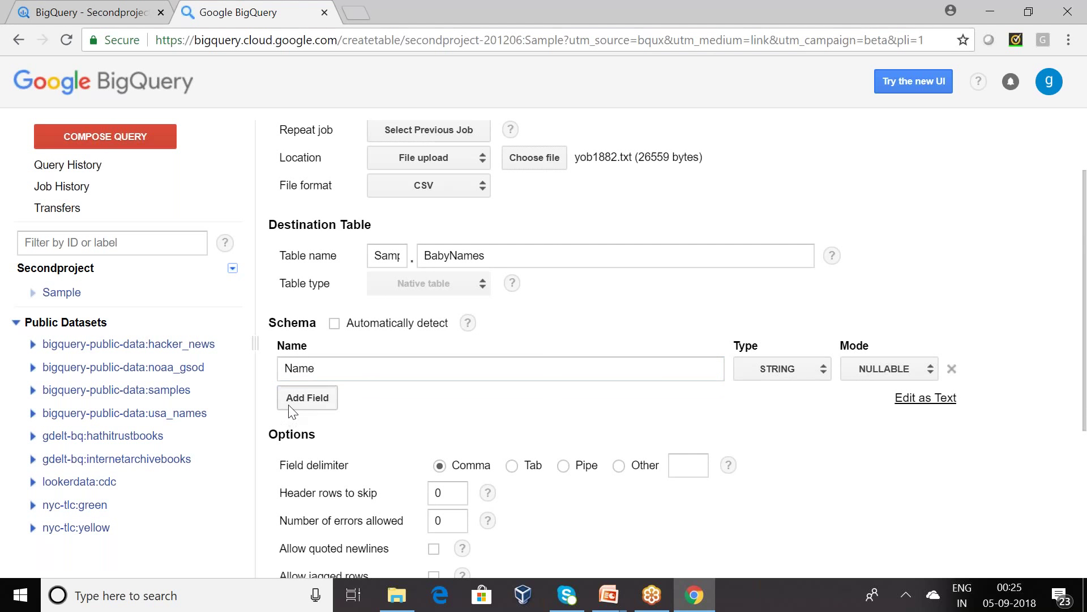
pyautogui.write('Ge')
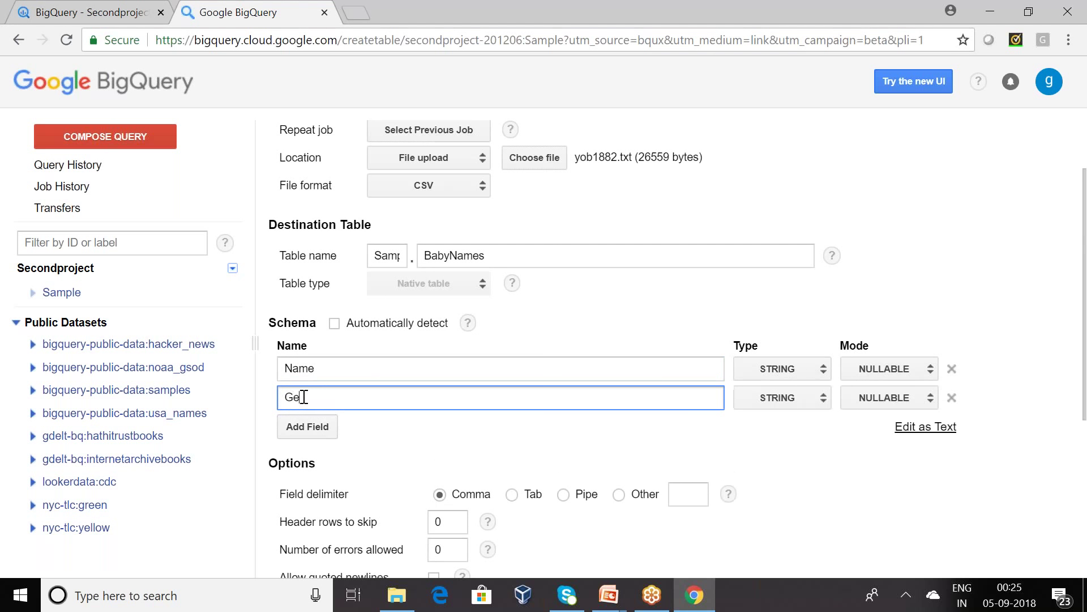
pyautogui.write('nder')
# - Add a third schema field named Count and set its type to INTEGER
pyautogui.click(287, 425)
pyautogui.write('Count')
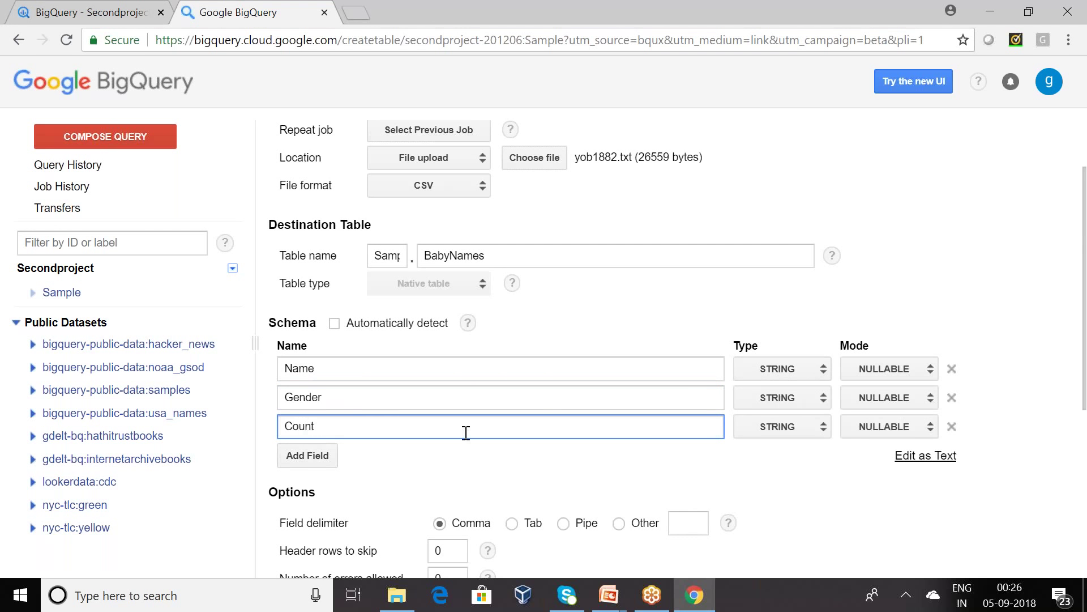
pyautogui.click(777, 427)
pyautogui.click(785, 471)
pyautogui.click(649, 466)
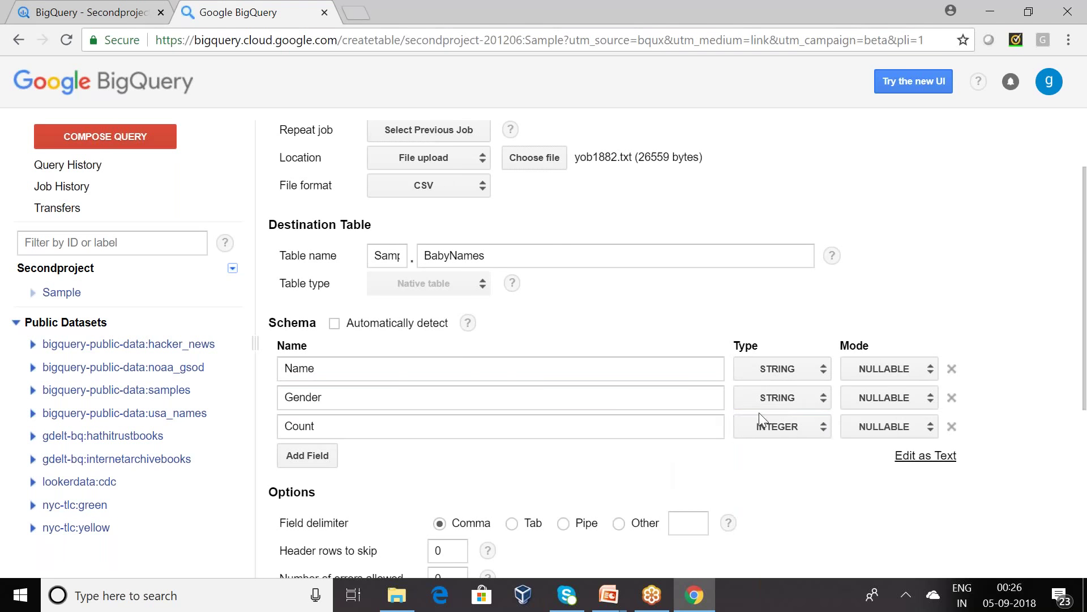
# - Review the table's load options, including a custom delimiter, keeping Comma as the field delimiter and 0 header rows to skip
pyautogui.moveTo(1082, 317); pyautogui.dragTo(1083, 441)
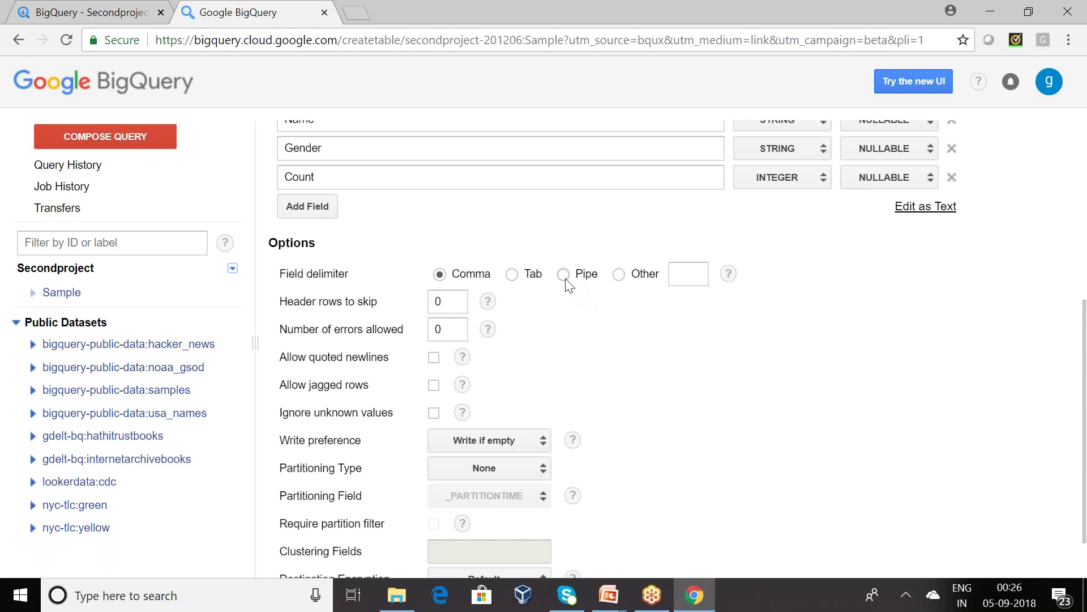
pyautogui.click(619, 274)
pyautogui.click(687, 274)
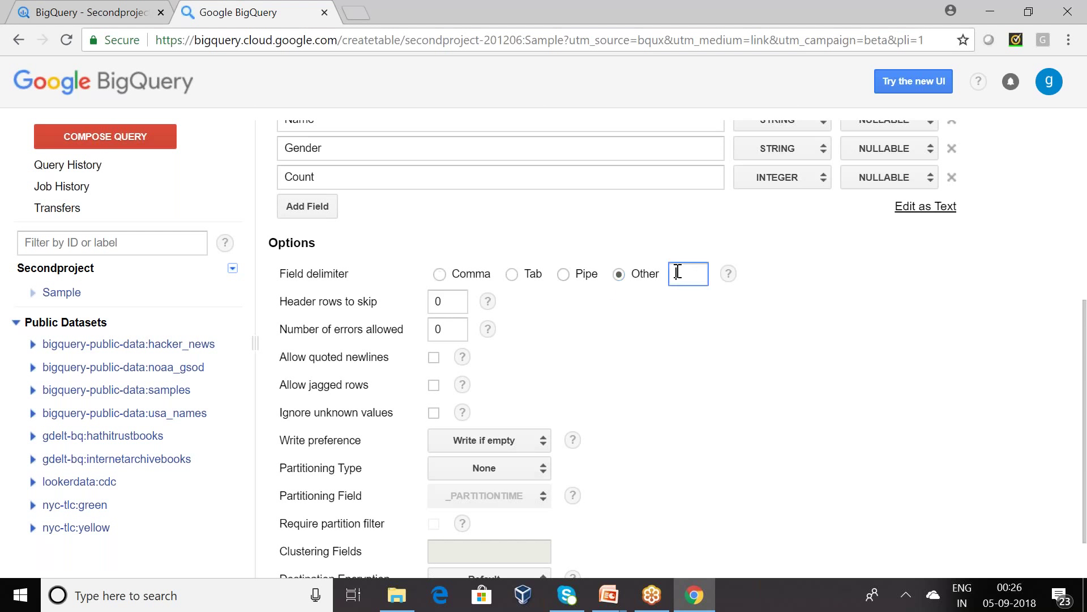
pyautogui.click(440, 274)
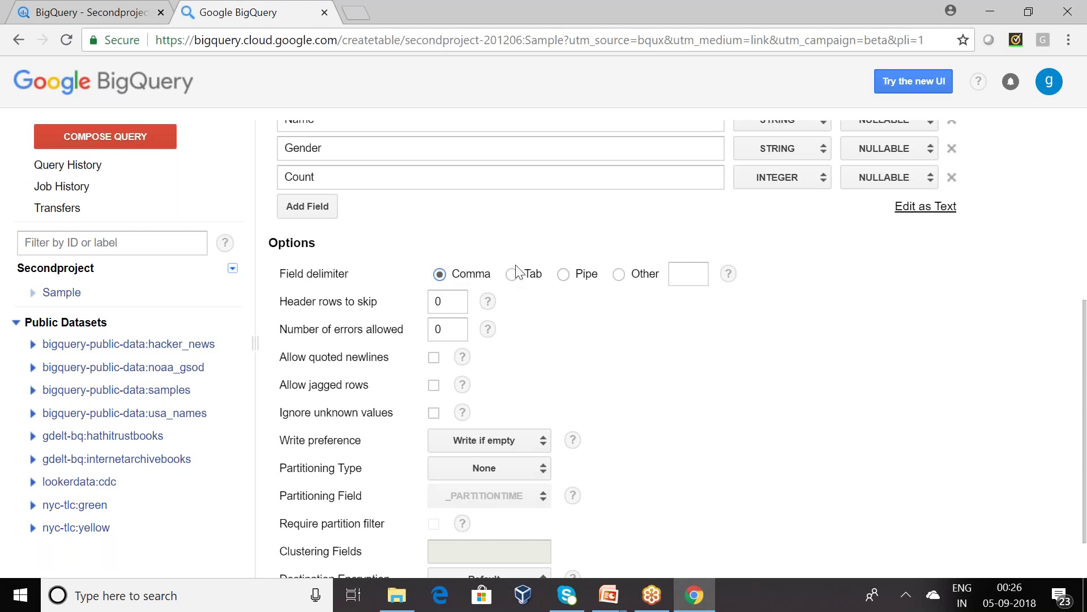
pyautogui.moveTo(1085, 331); pyautogui.dragTo(1059, 367)
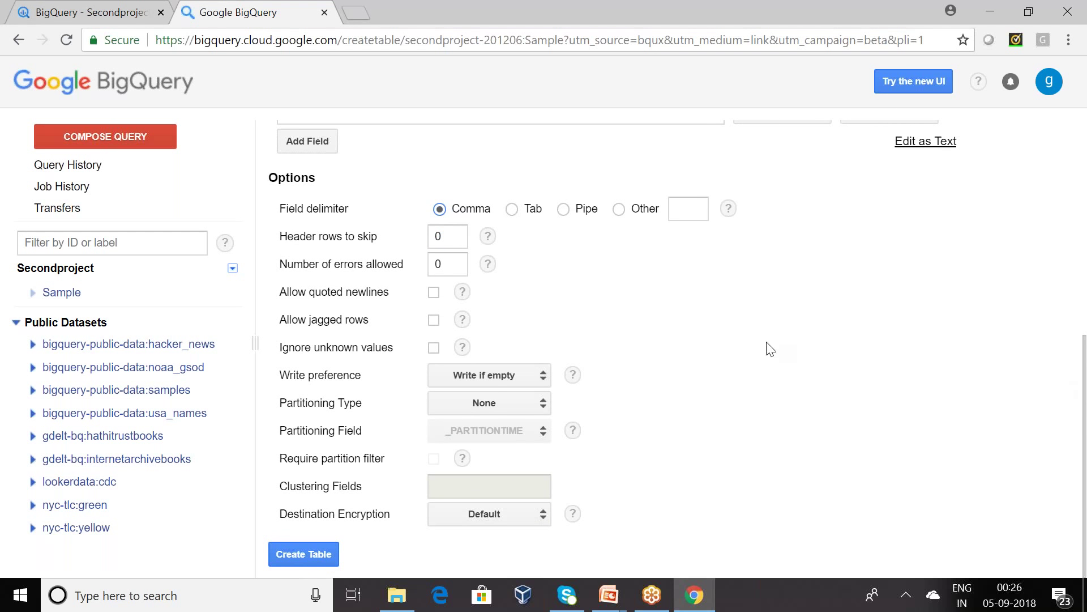
pyautogui.click(443, 241)
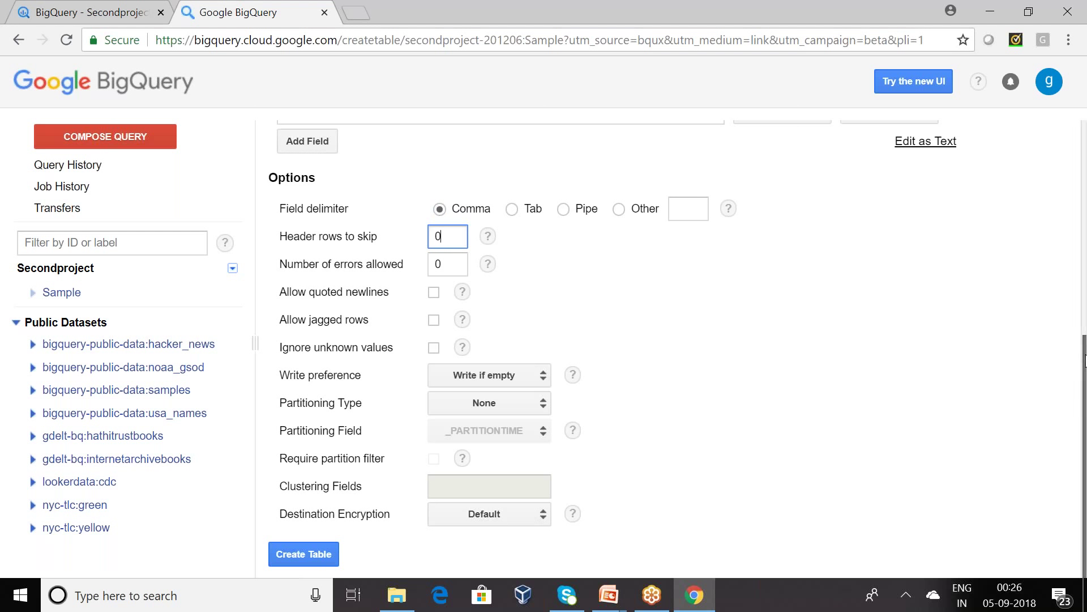
# - Recheck the source, destination and schema settings and create the BabyNames table
pyautogui.click(322, 556)
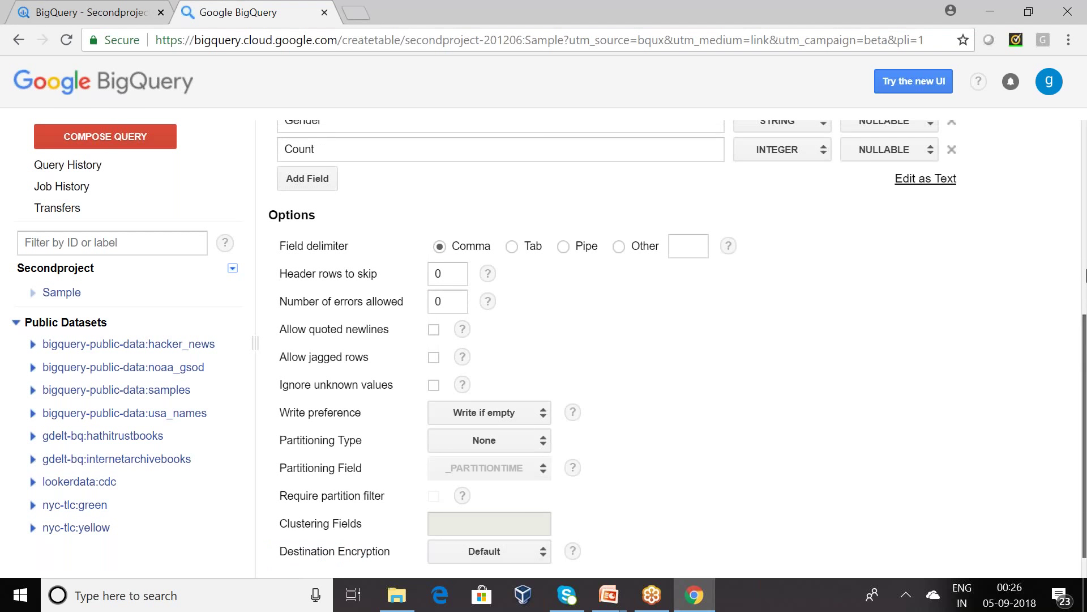
pyautogui.click(1085, 276)
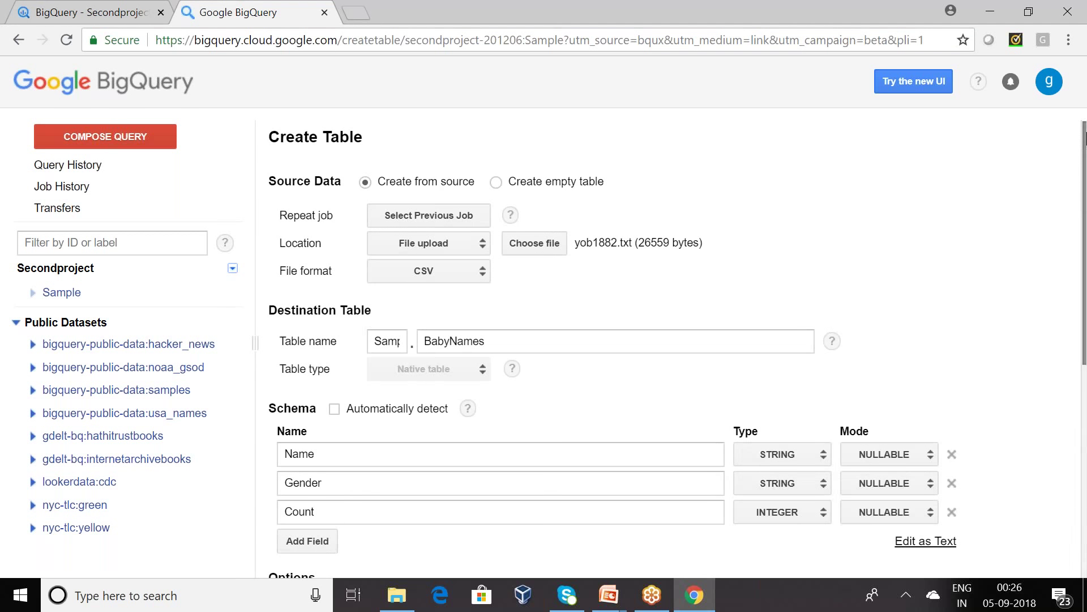
pyautogui.moveTo(1084, 141); pyautogui.dragTo(1085, 390)
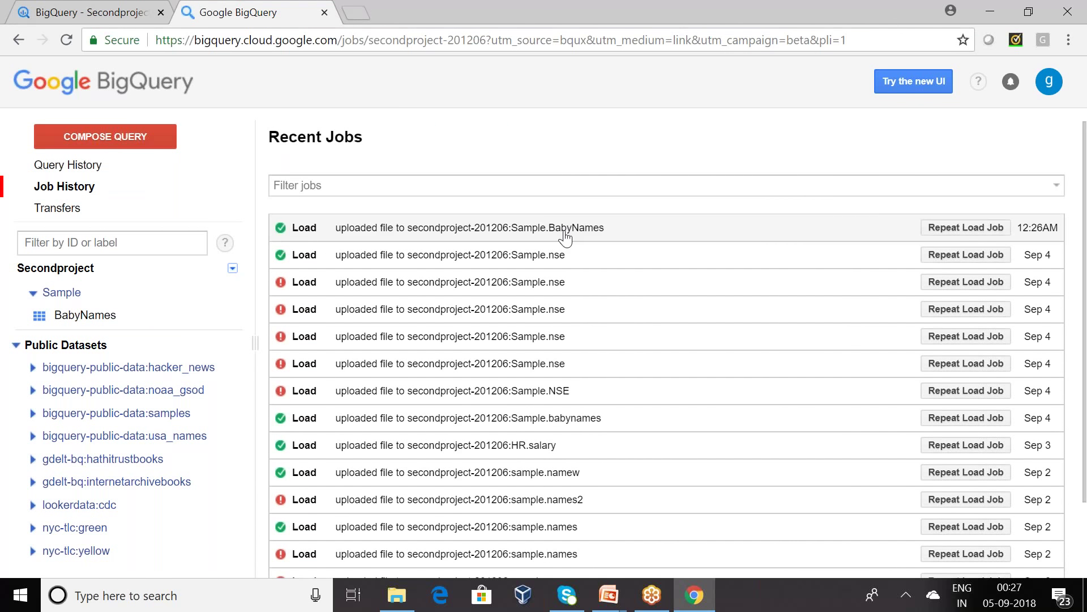
# - Examine the details of the BabyNames load job and preview the rows of the BabyNames table
pyautogui.click(564, 237)
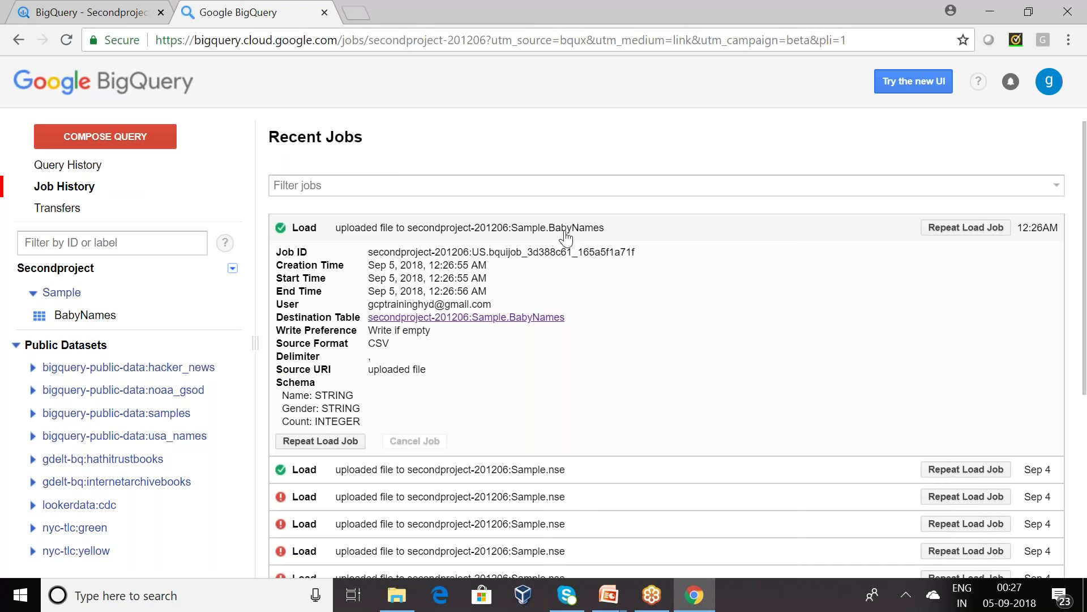
pyautogui.click(82, 325)
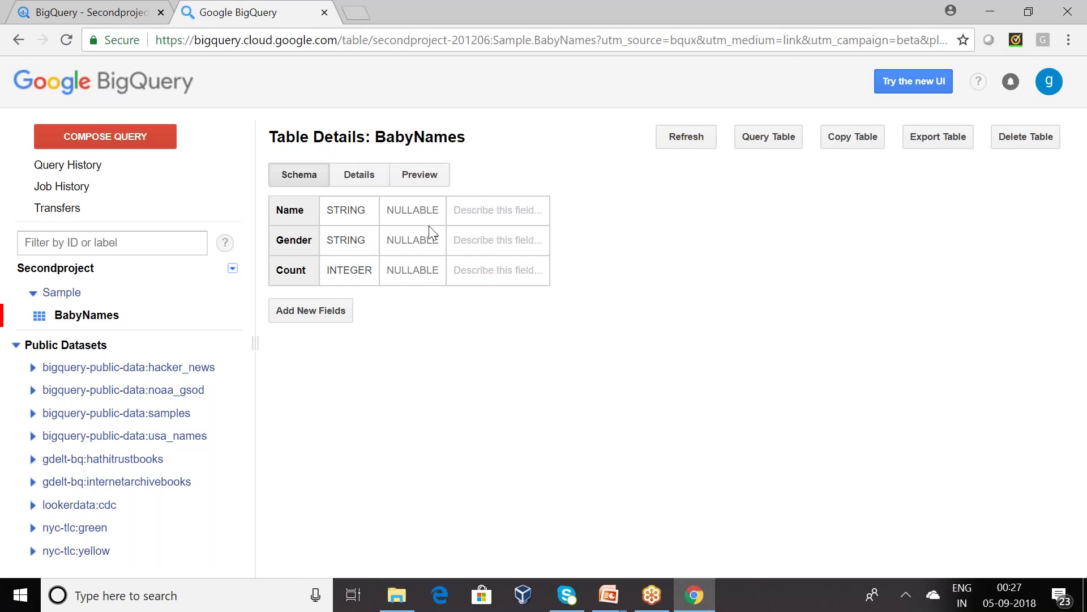
pyautogui.click(417, 177)
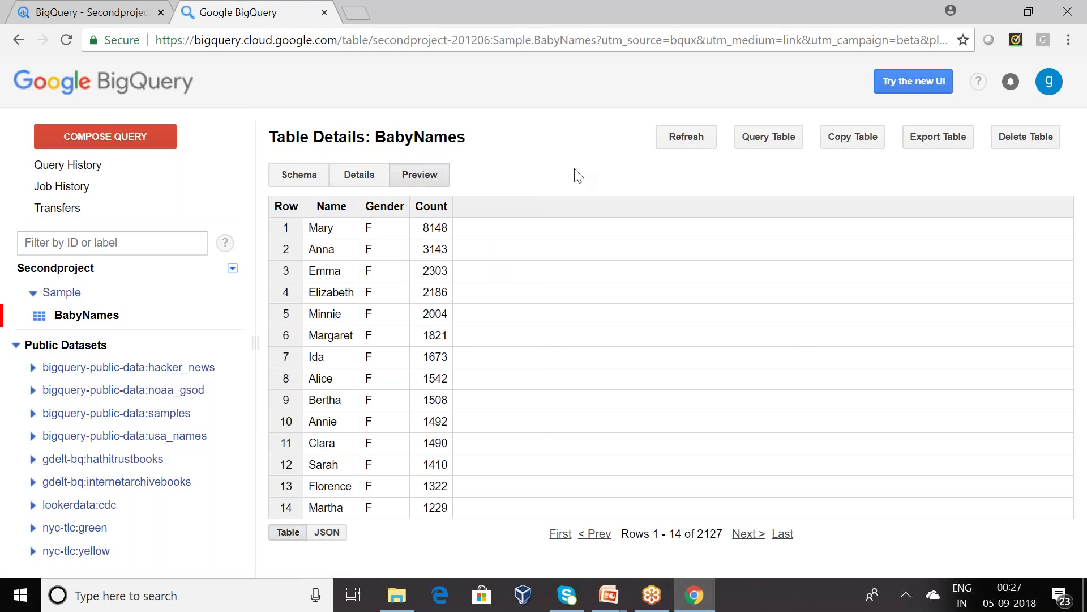
# - Start a query on the BabyNames table and make it select all columns with *
pyautogui.click(775, 137)
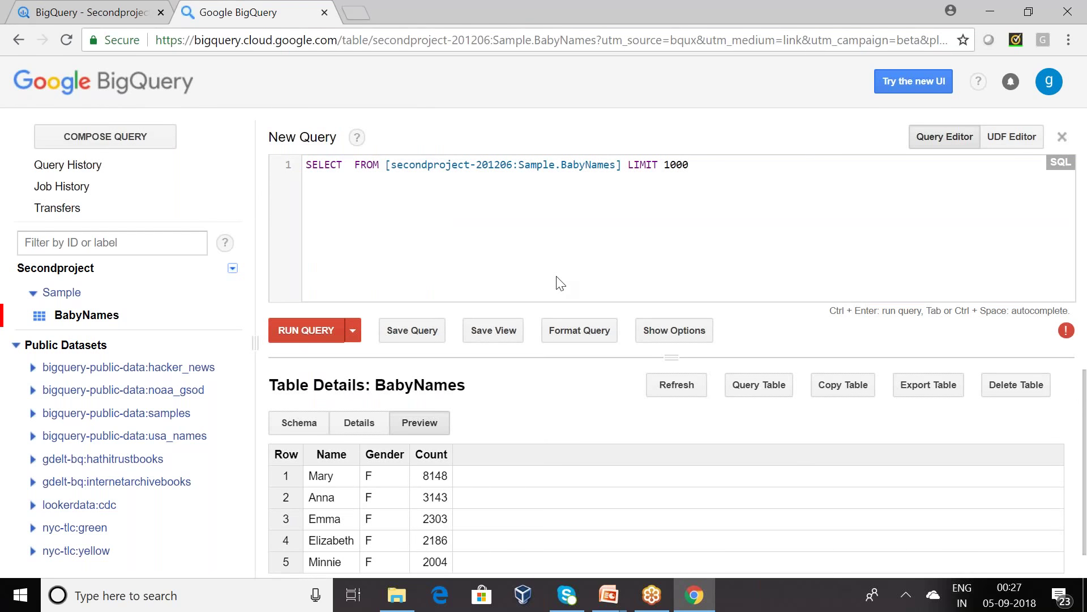
pyautogui.write('*')
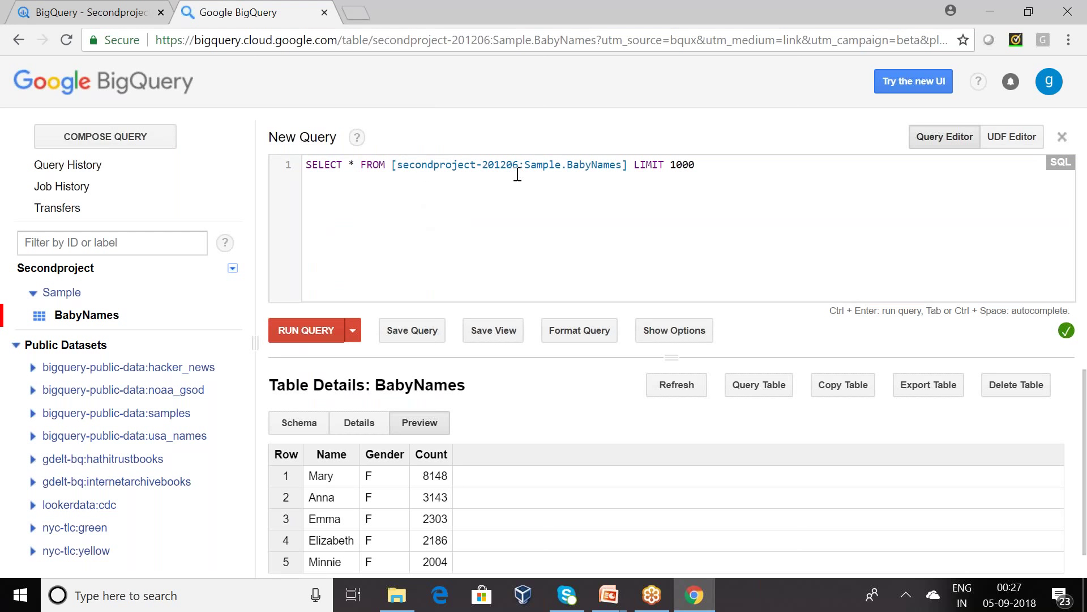
pyautogui.moveTo(527, 163); pyautogui.dragTo(560, 164)
pyautogui.click(584, 190)
pyautogui.moveTo(567, 164); pyautogui.dragTo(623, 169)
# - Run the BabyNames query with its row limit set to 10 and view the next page of results
pyautogui.click(711, 165)
pyautogui.press('BackSpace')
pyautogui.press('BackSpace')
pyautogui.click(300, 330)
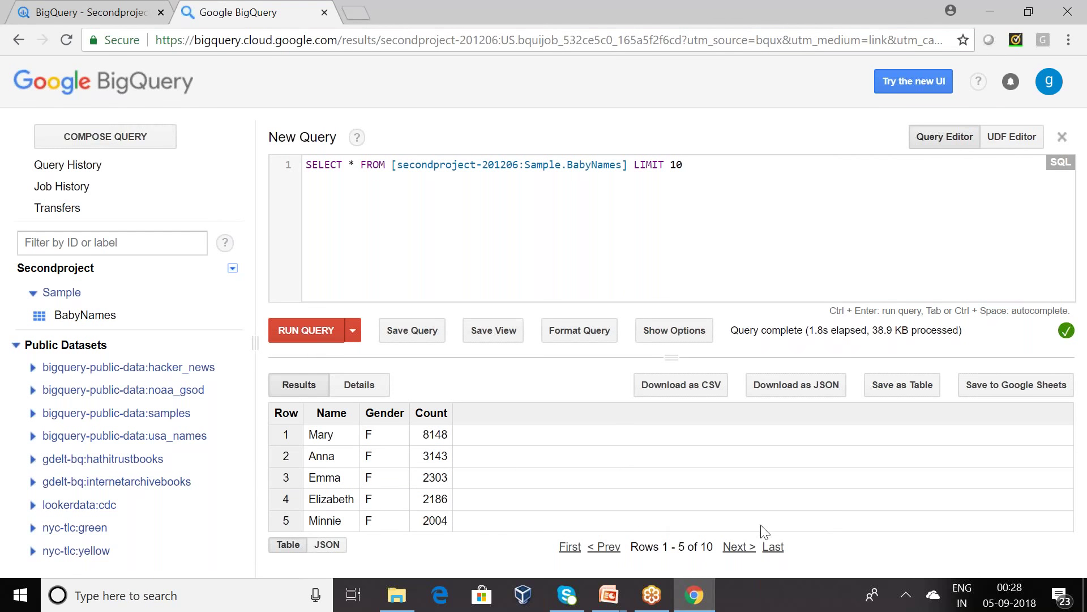
pyautogui.click(731, 546)
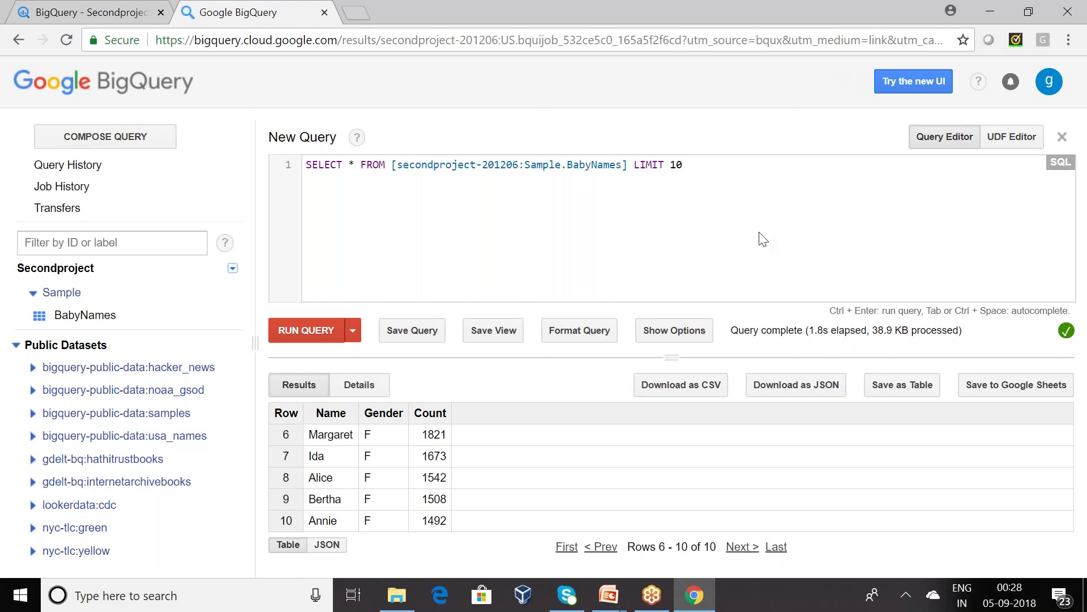
pyautogui.click(723, 190)
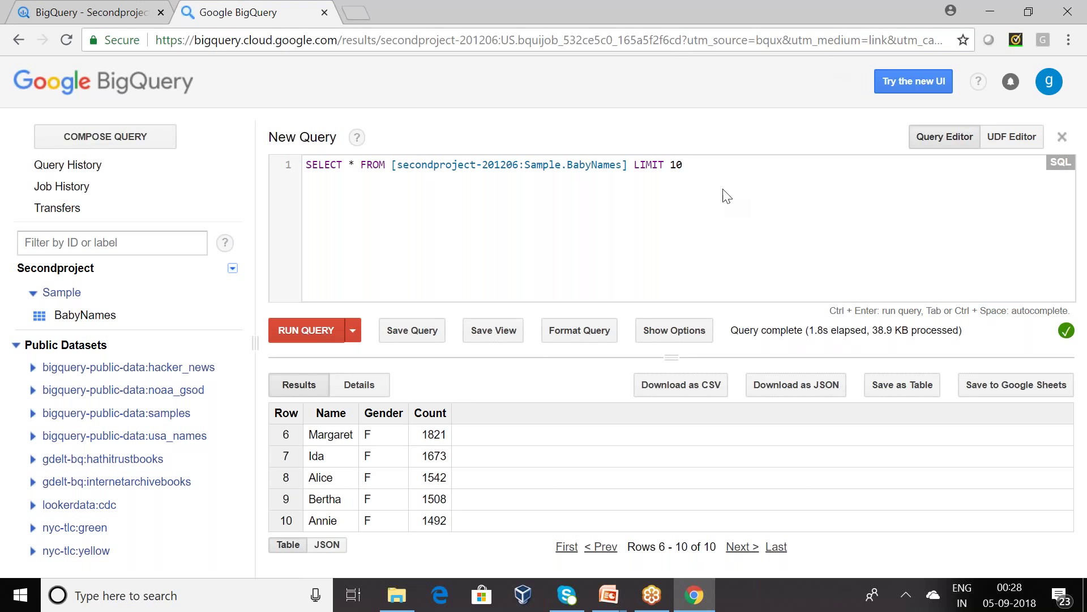